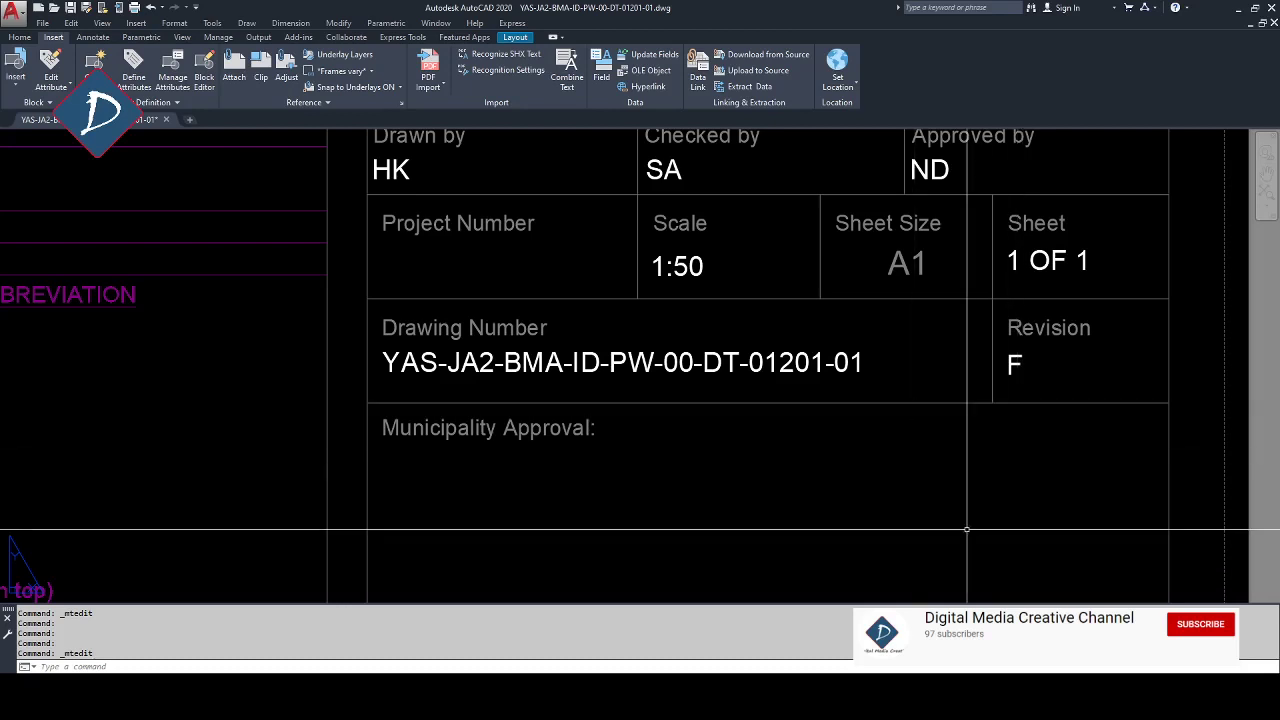
# Open and select the existing drawing number text, then exit without changes and pan the title block left.
pyautogui.moveTo(743, 363); pyautogui.dragTo(742, 368, button='middle')
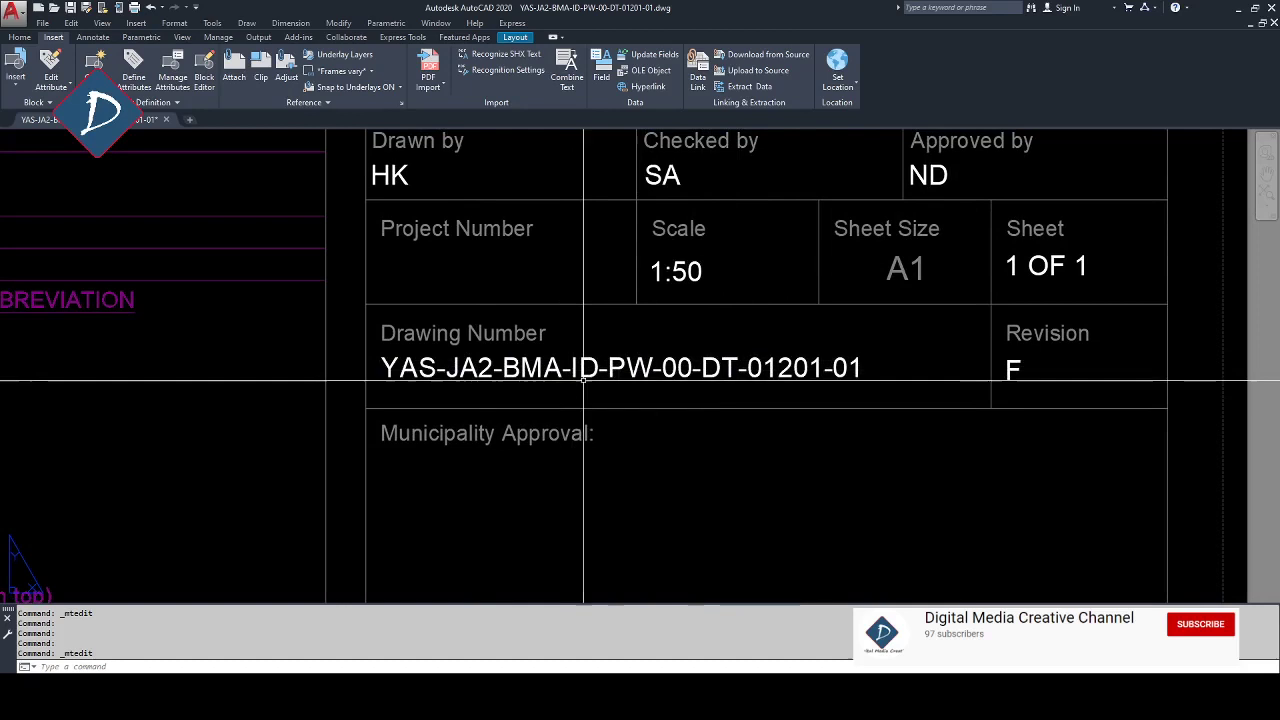
pyautogui.doubleClick(555, 372)
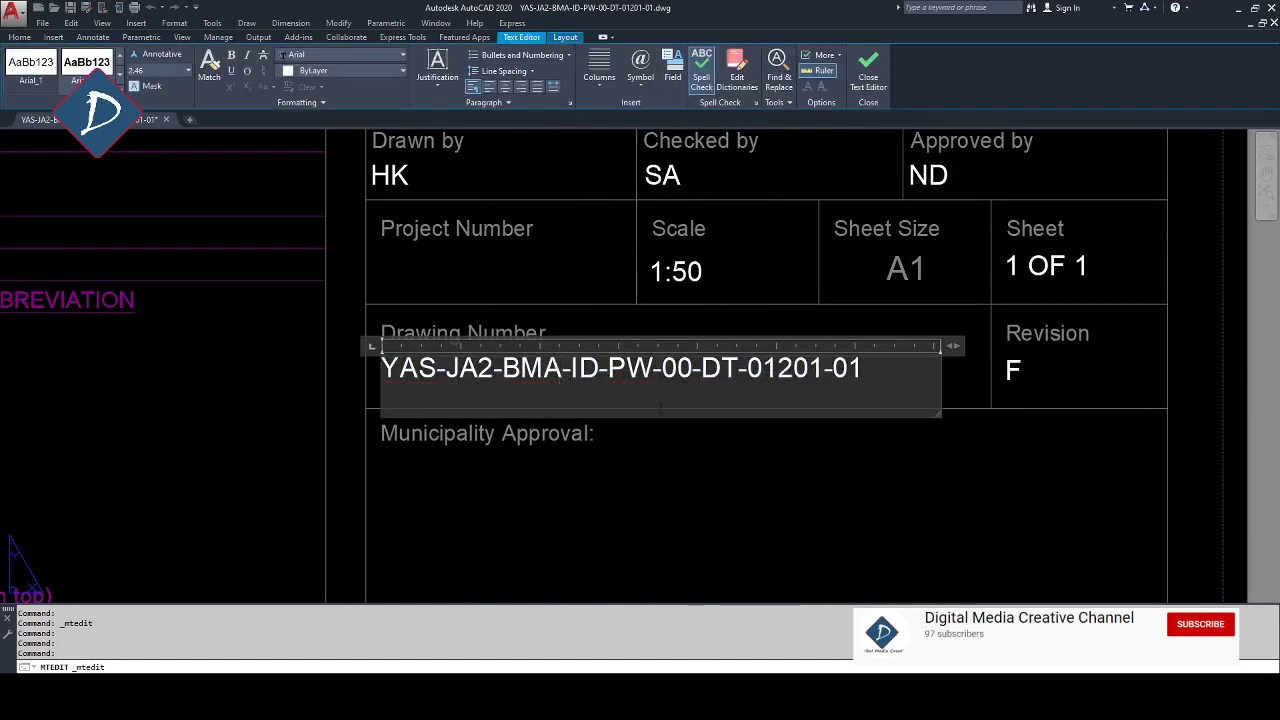
pyautogui.moveTo(880, 367); pyautogui.dragTo(382, 368)
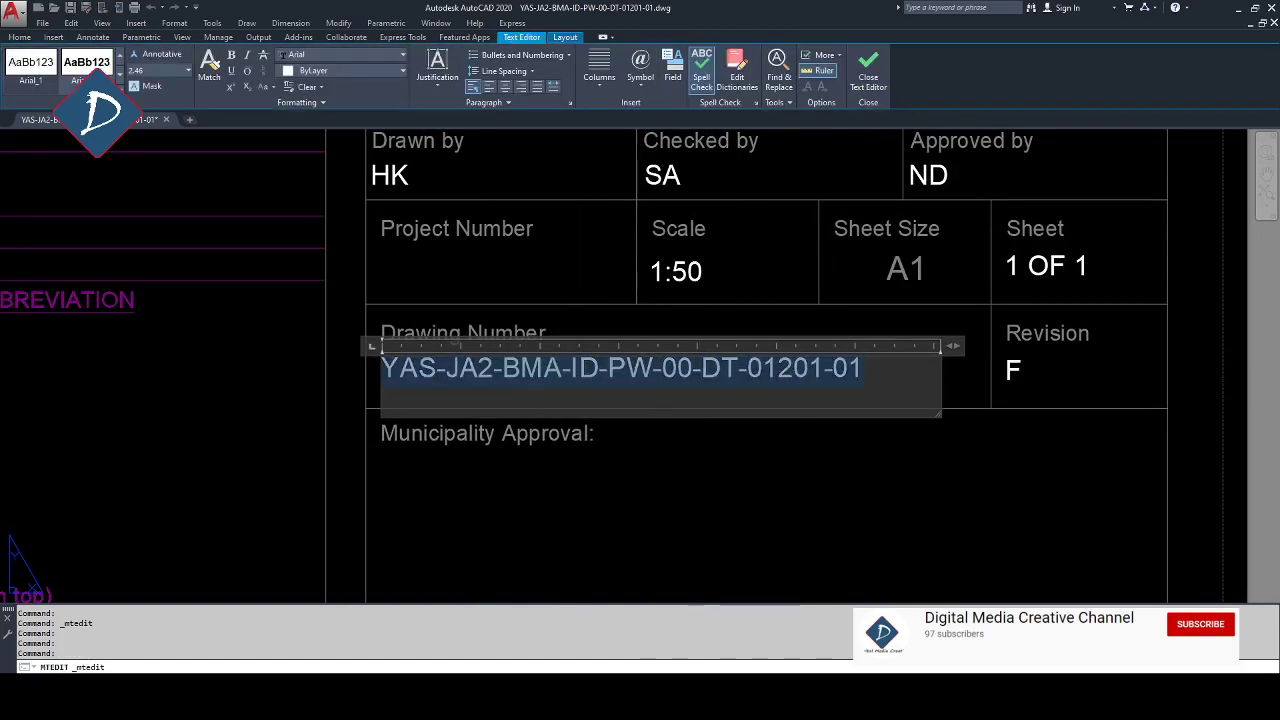
pyautogui.click(748, 524)
pyautogui.moveTo(521, 378); pyautogui.dragTo(452, 383, button='middle')
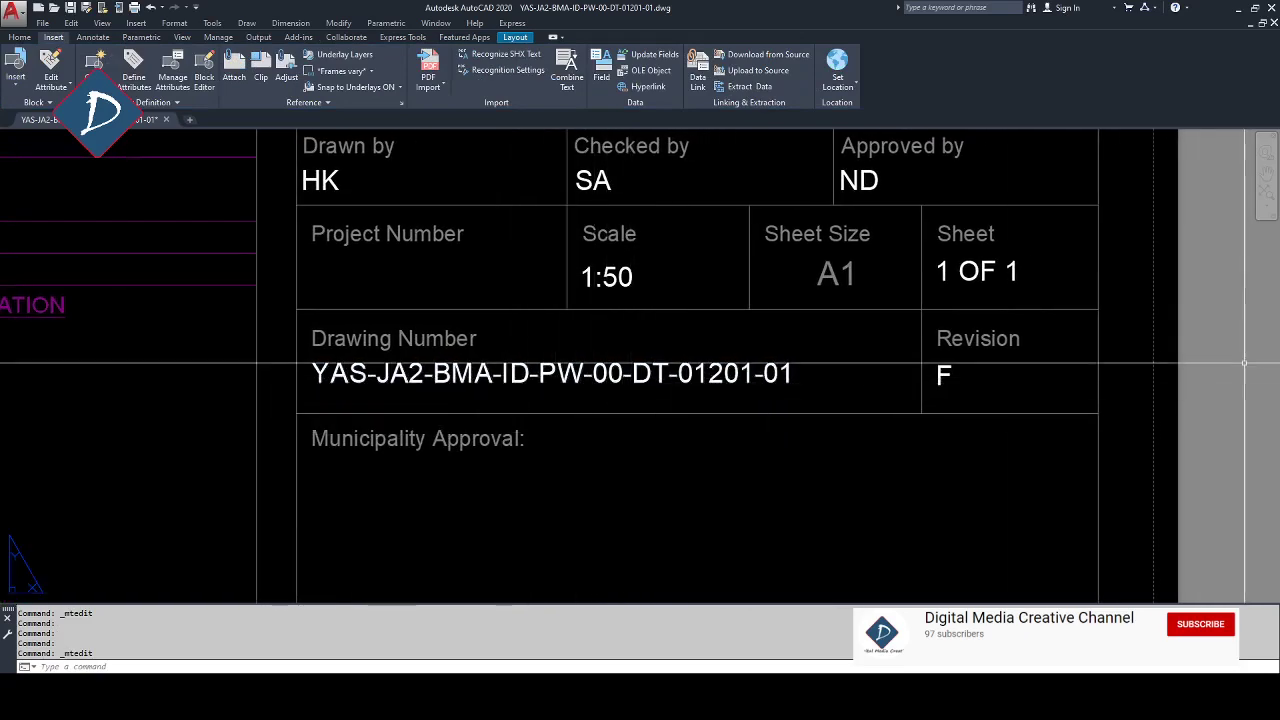
# Check the Sheets folder of drawing files, moving its window aside, and return to the title block.
pyautogui.hotkey('alt', 'Tab')
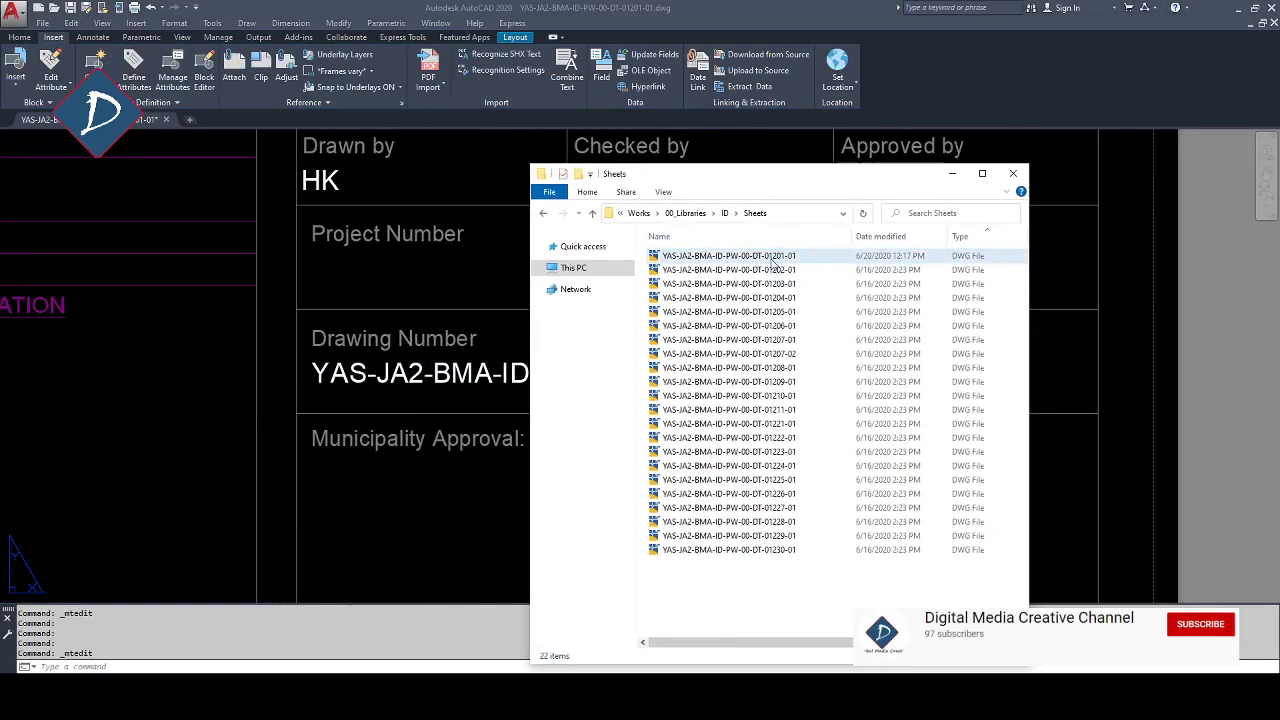
pyautogui.click(423, 505)
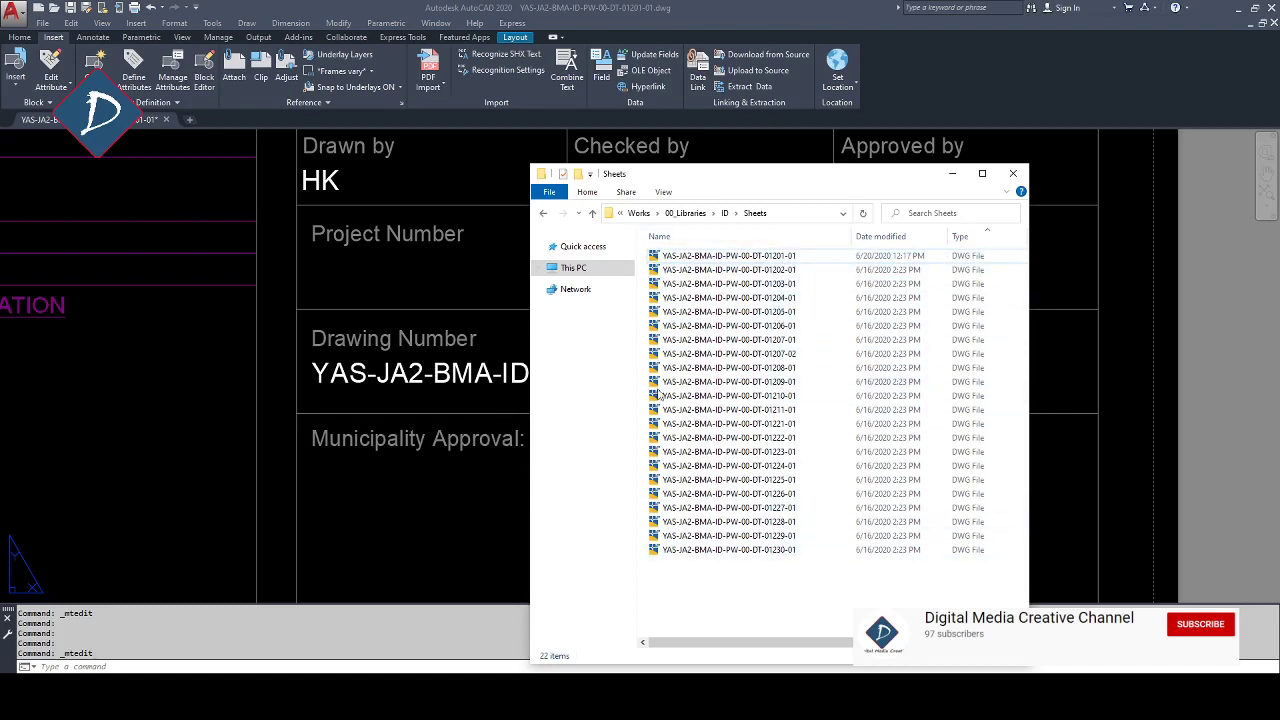
pyautogui.click(458, 508)
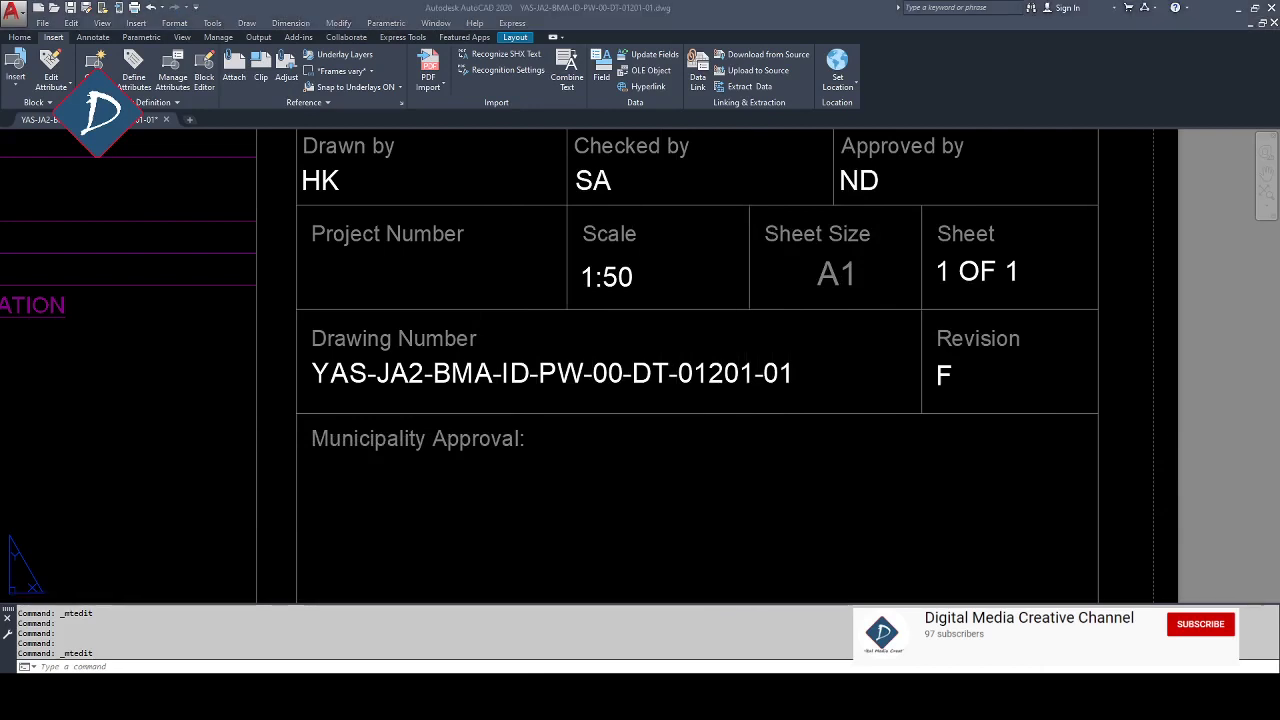
pyautogui.hotkey('alt', 'Tab')
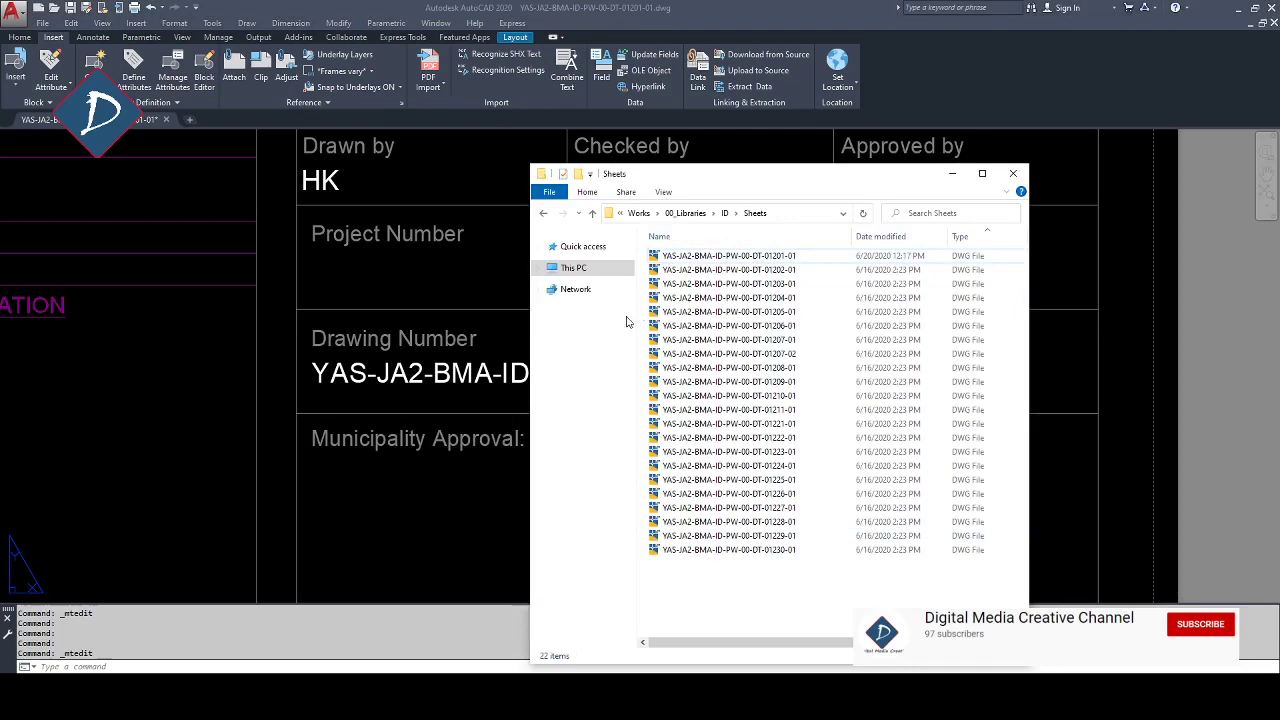
pyautogui.moveTo(735, 174); pyautogui.dragTo(850, 119)
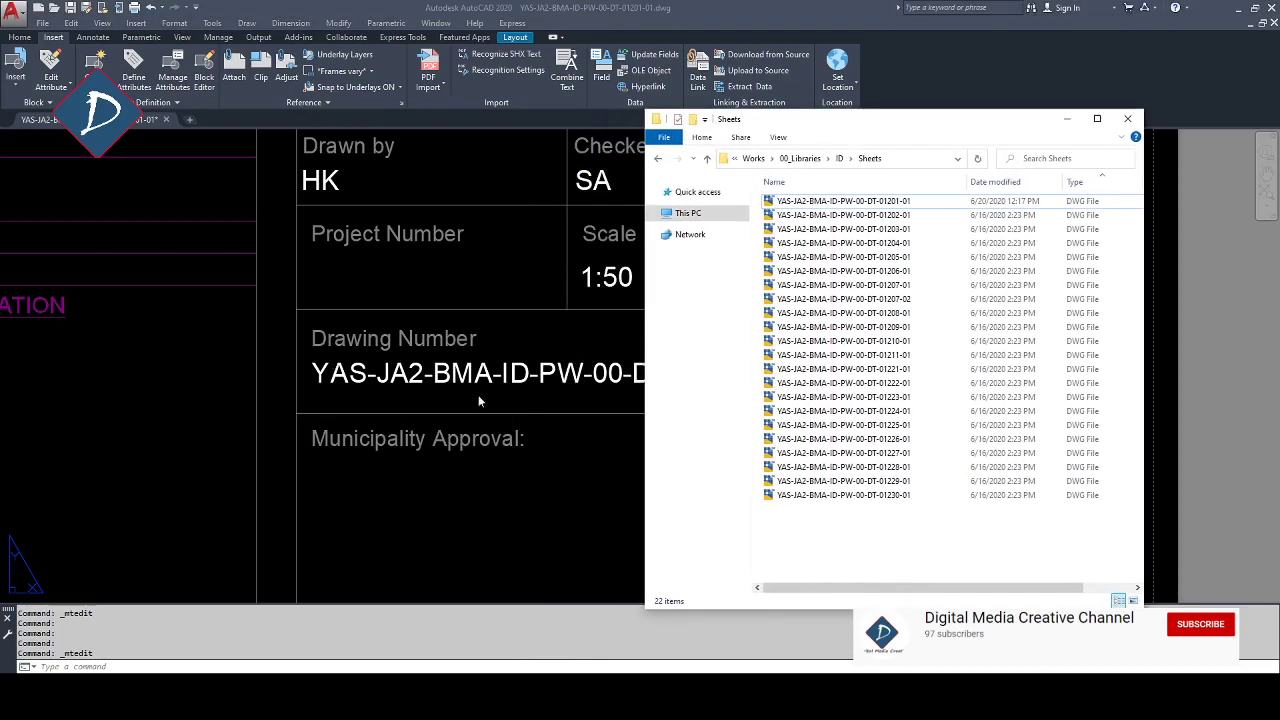
pyautogui.click(608, 468)
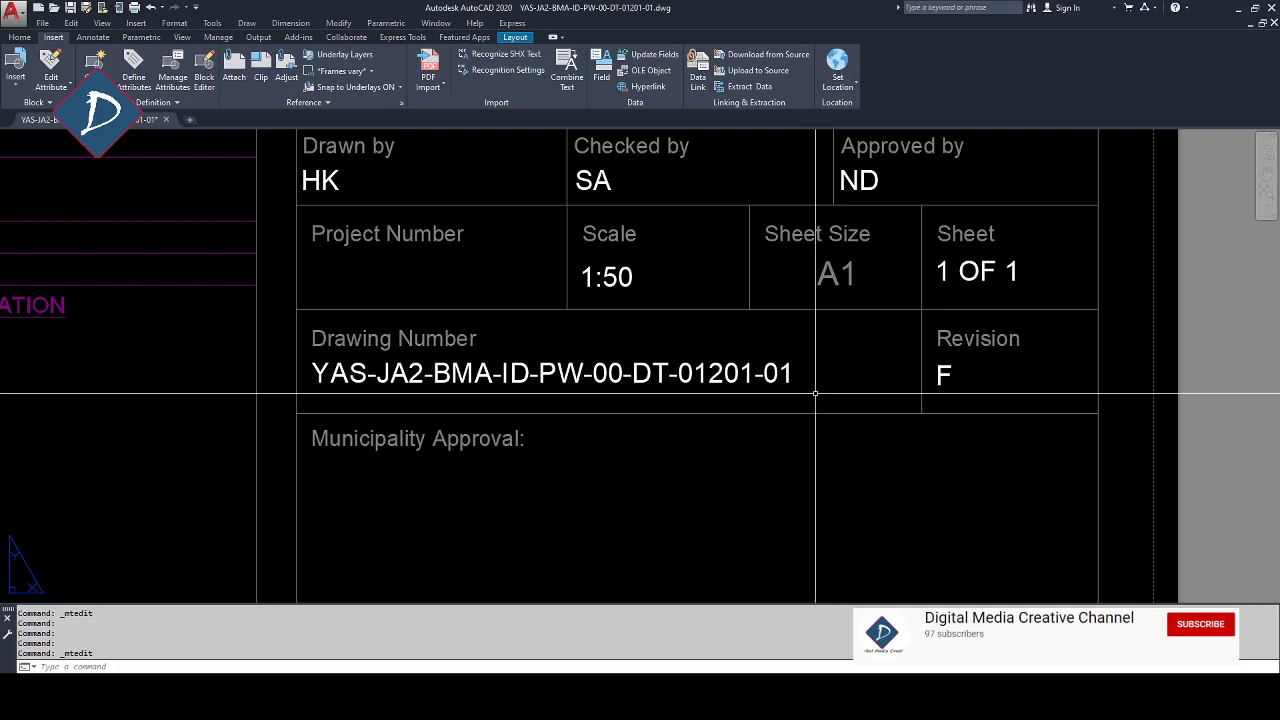
# Delete the old drawing number text and bring up the text editing options list.
pyautogui.click(840, 368)
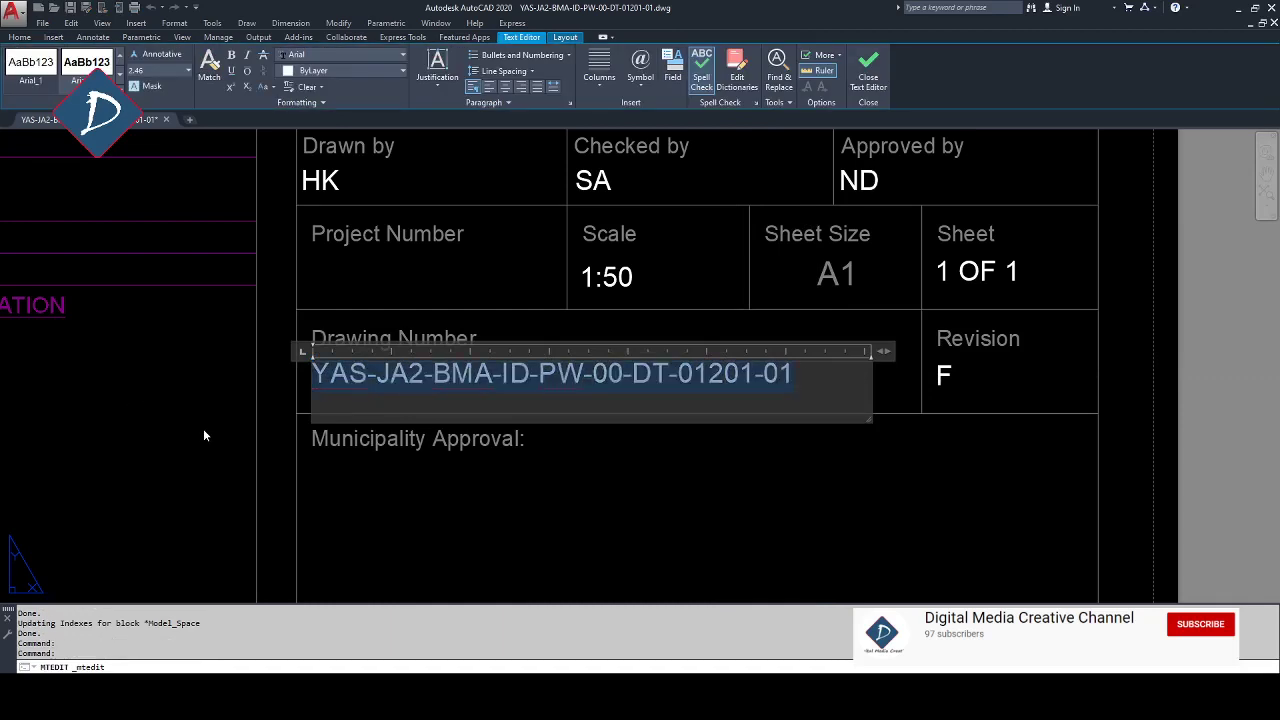
pyautogui.press('Delete')
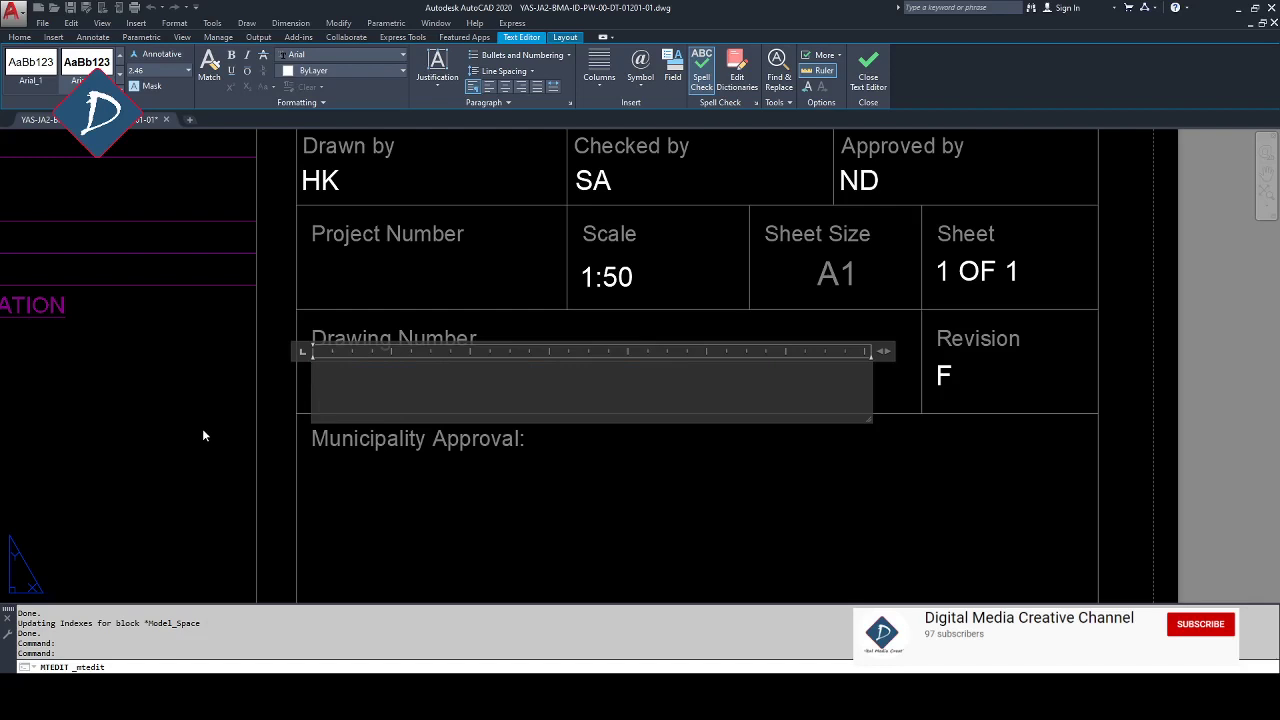
pyautogui.rightClick(373, 392)
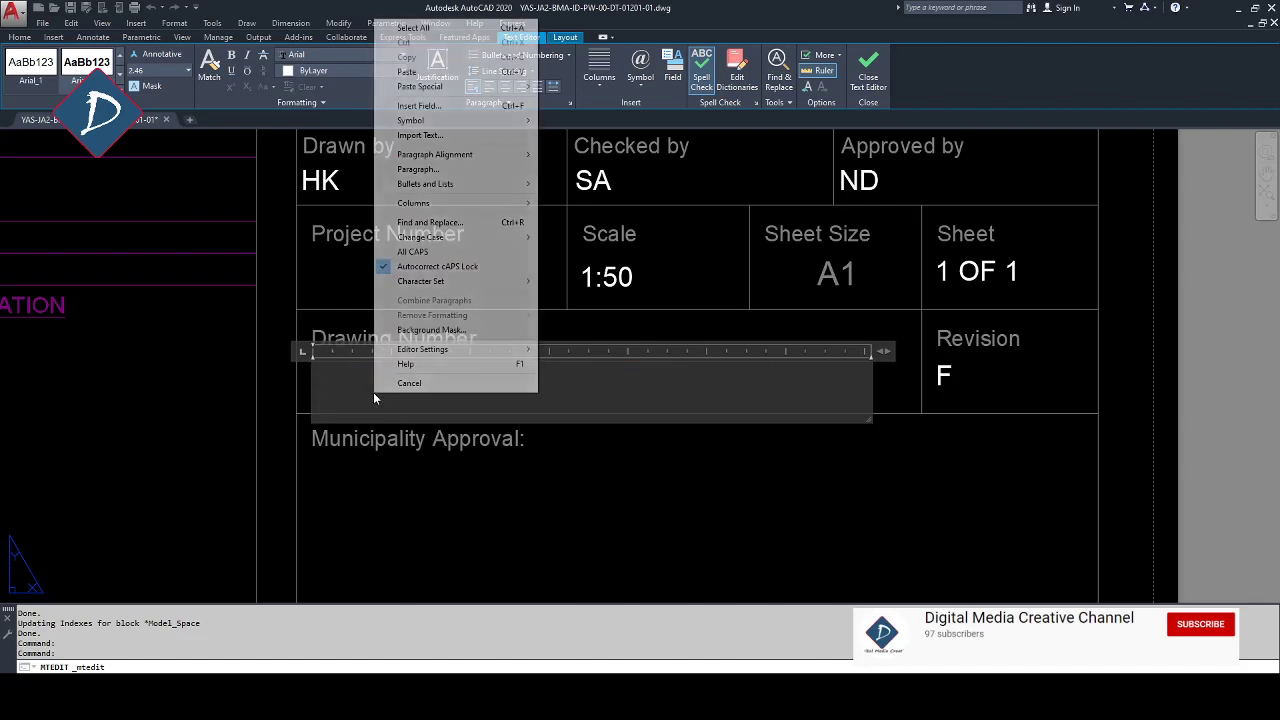
# Insert a Document > Filename field in Uppercase format, showing YAS-JA2-BMA-ID-PW-00-DT-01201-01.
pyautogui.click(437, 106)
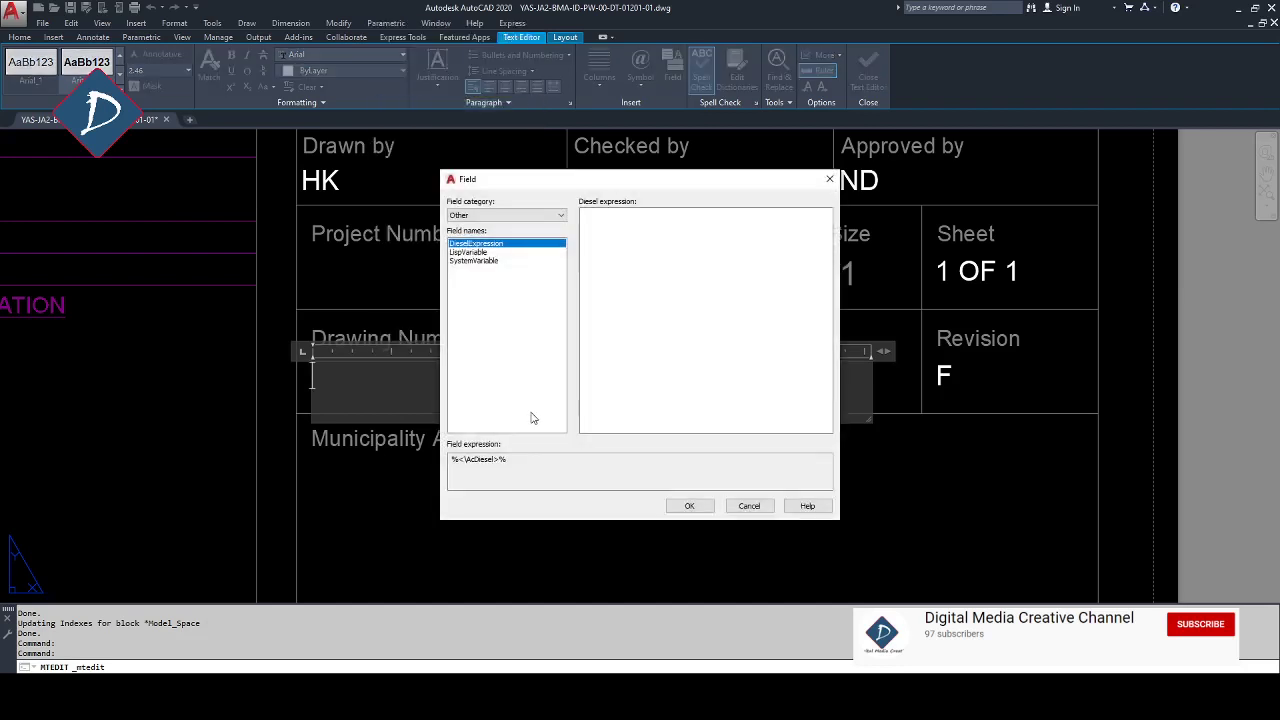
pyautogui.click(487, 216)
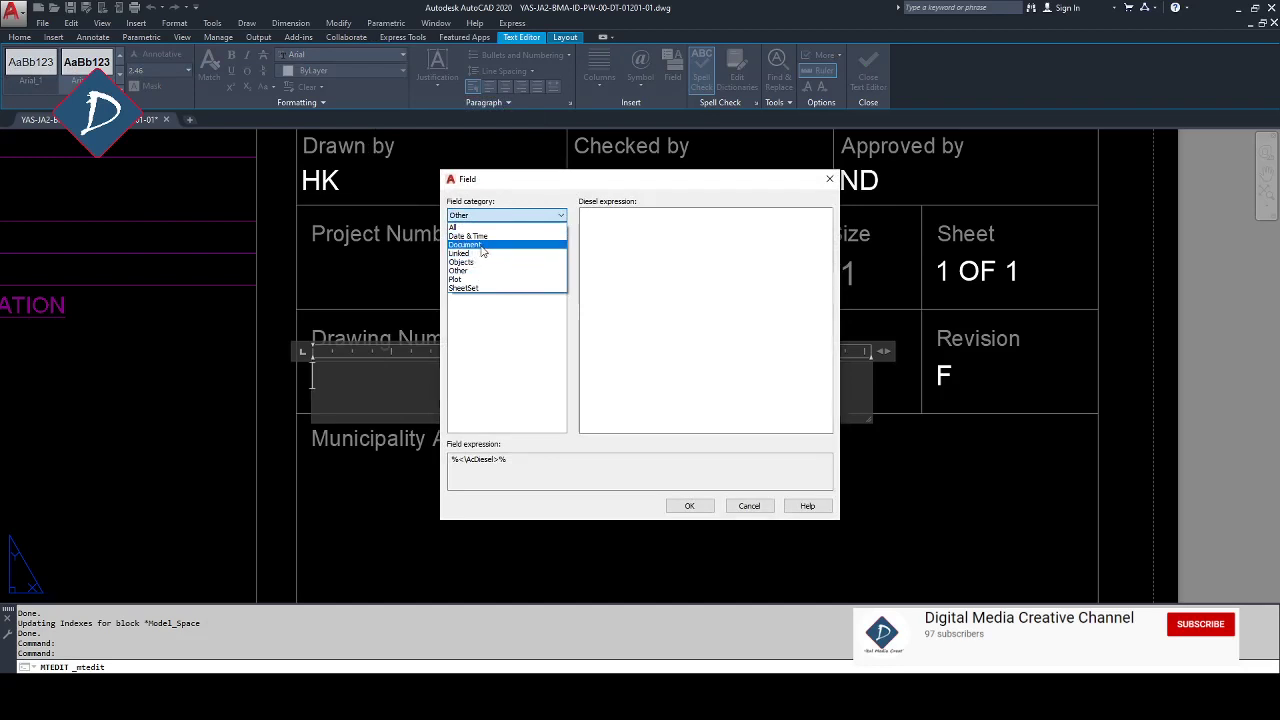
pyautogui.click(481, 246)
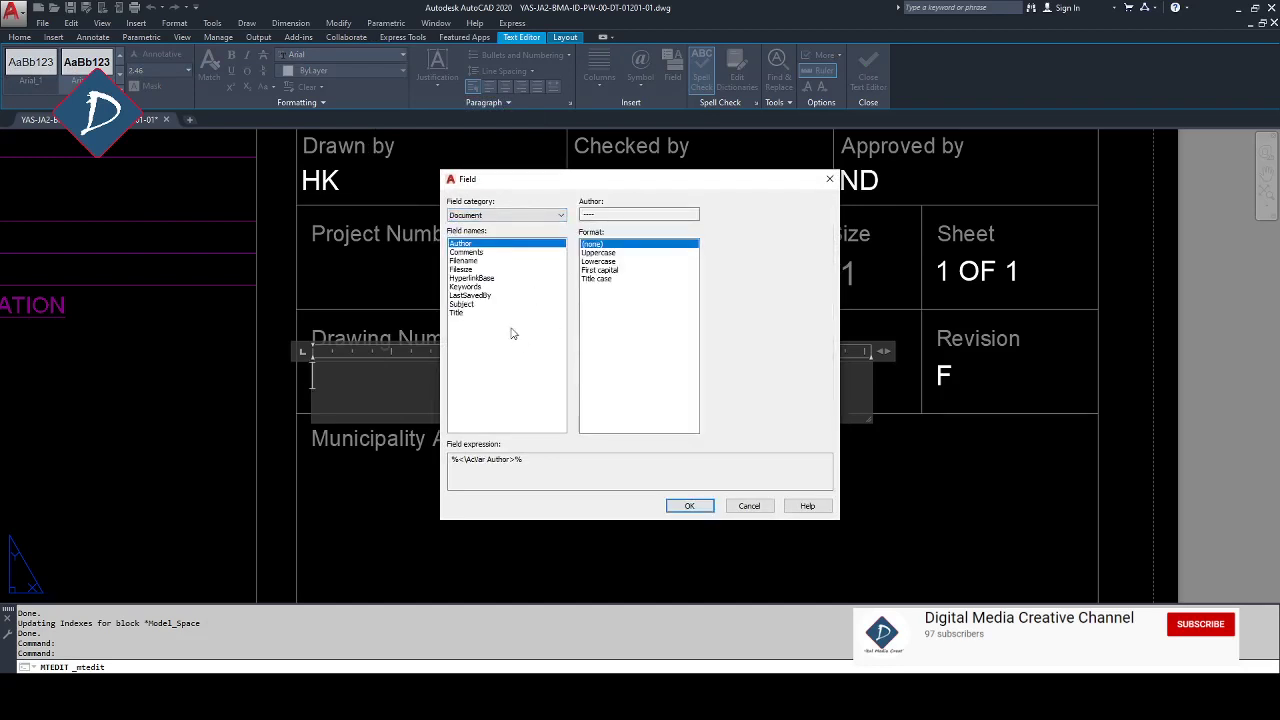
pyautogui.click(475, 262)
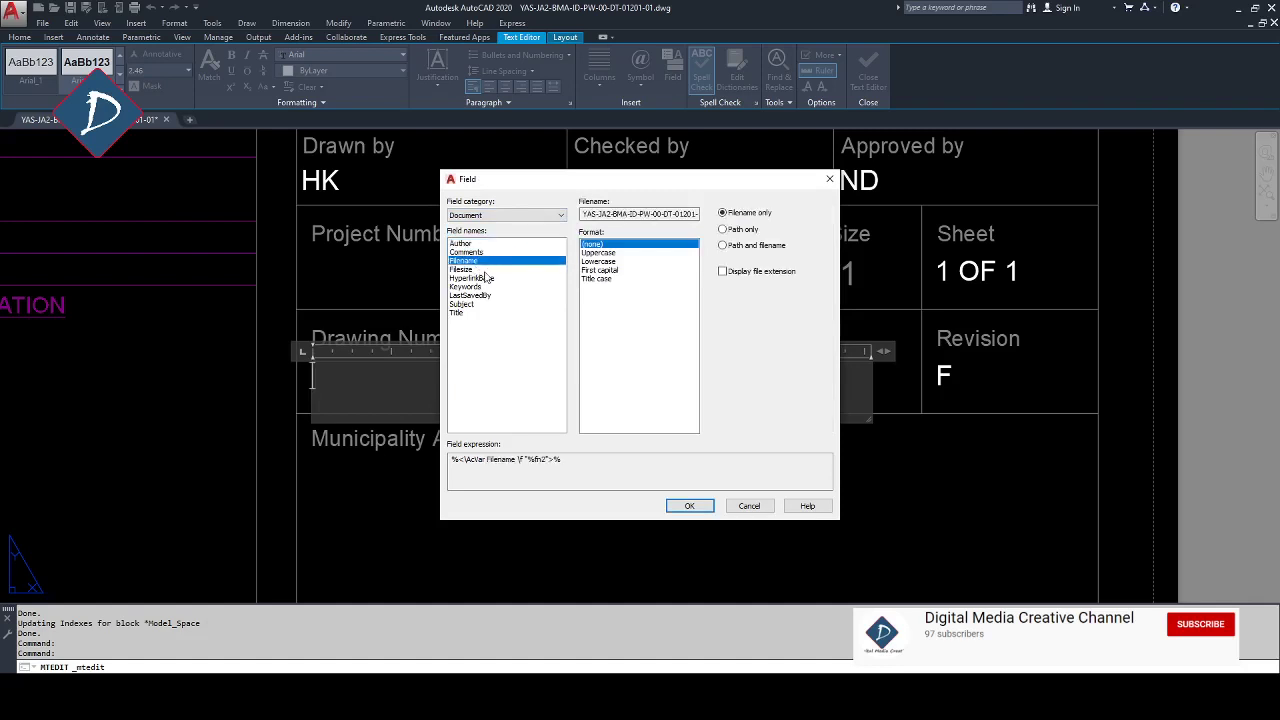
pyautogui.click(595, 253)
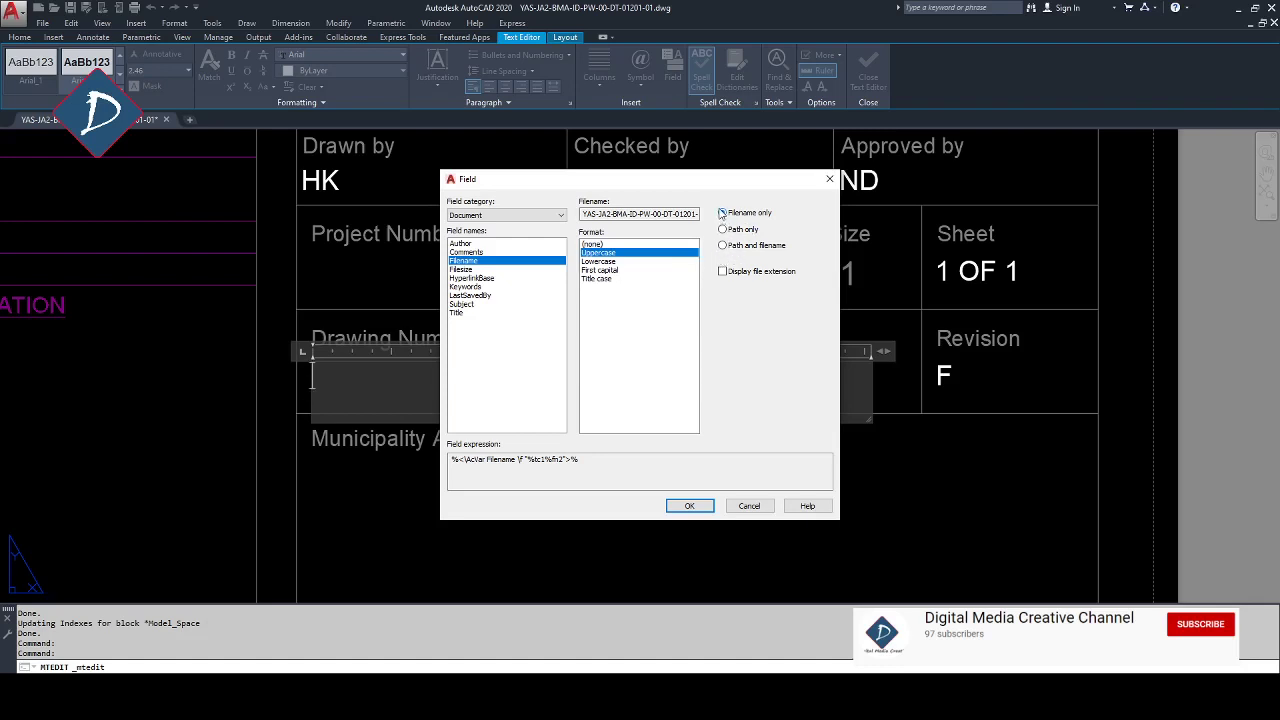
pyautogui.click(691, 507)
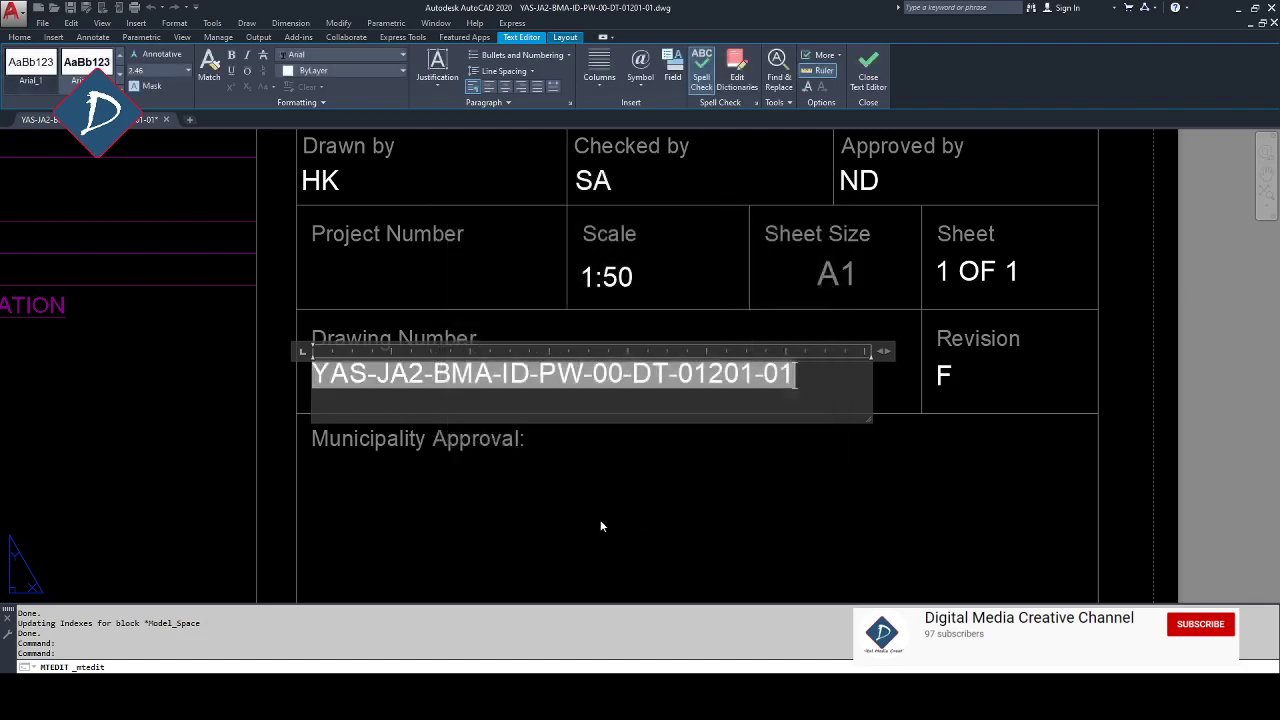
pyautogui.click(600, 523)
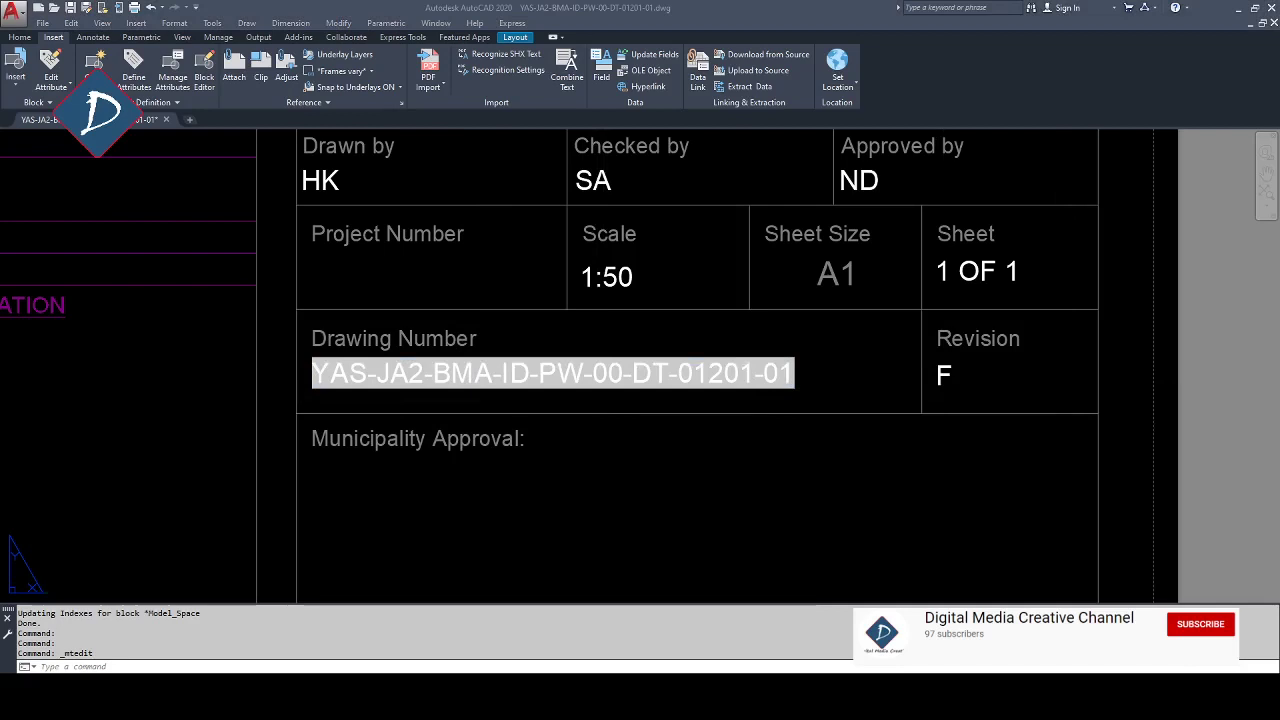
# Glance at the Sheets folder, then save the drawing, dismiss the version conflict notice and close it.
pyautogui.hotkey('alt', 'Tab')
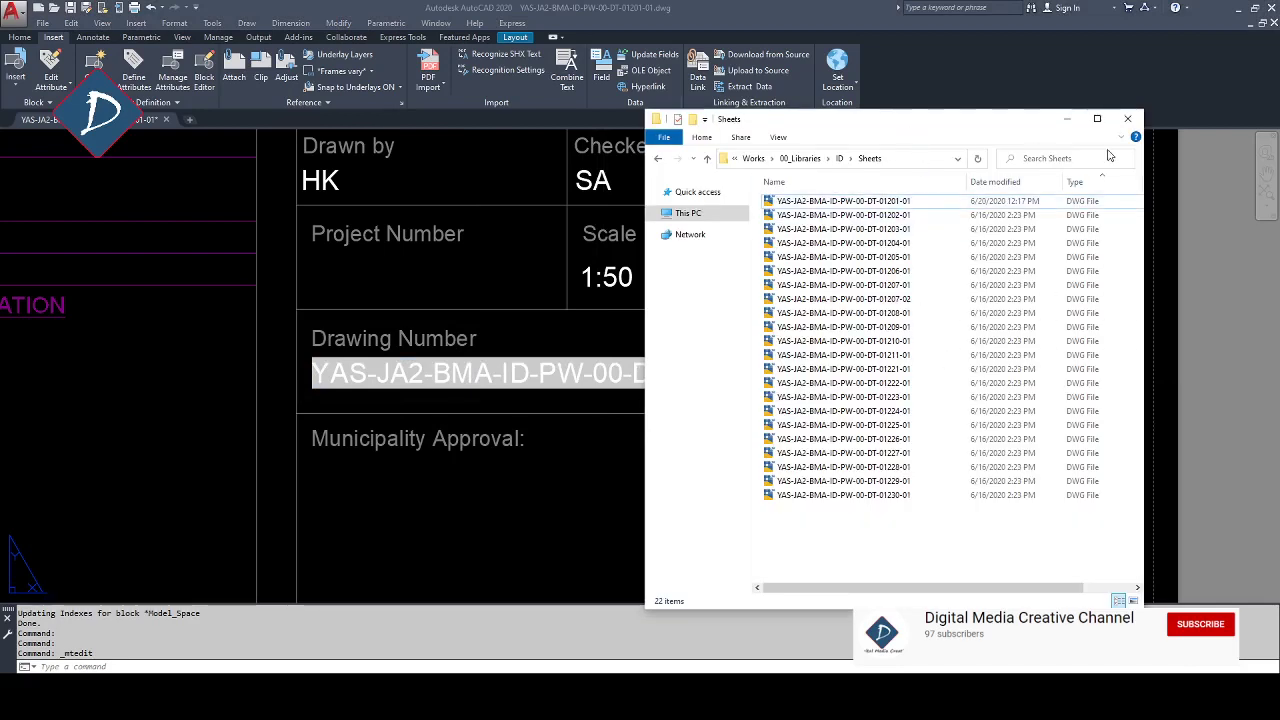
pyautogui.click(552, 466)
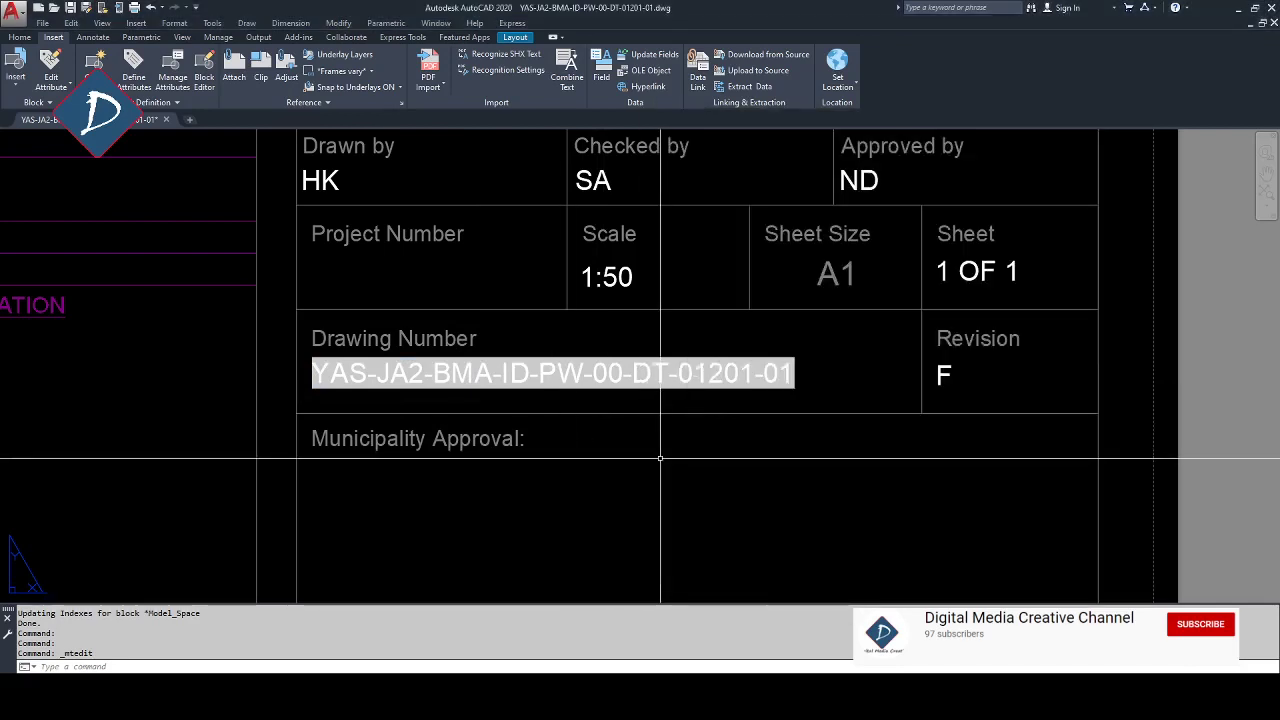
pyautogui.hotkey('ctrl', 's')
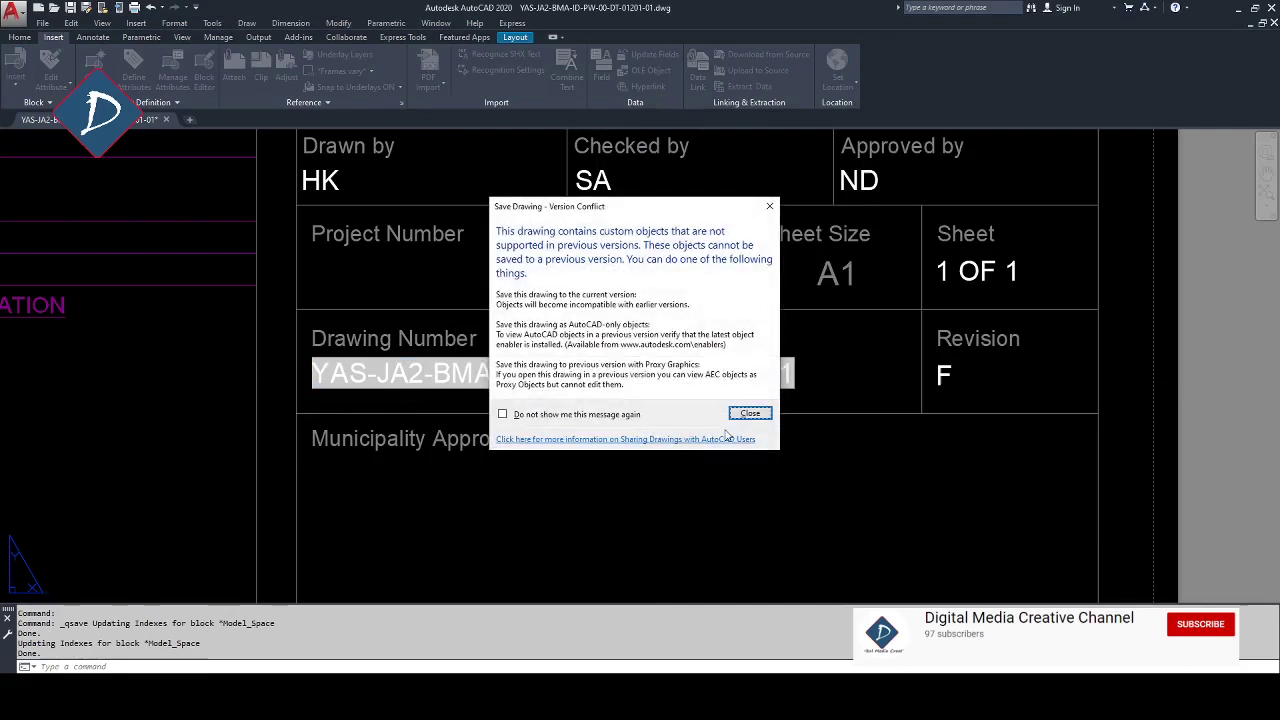
pyautogui.click(731, 421)
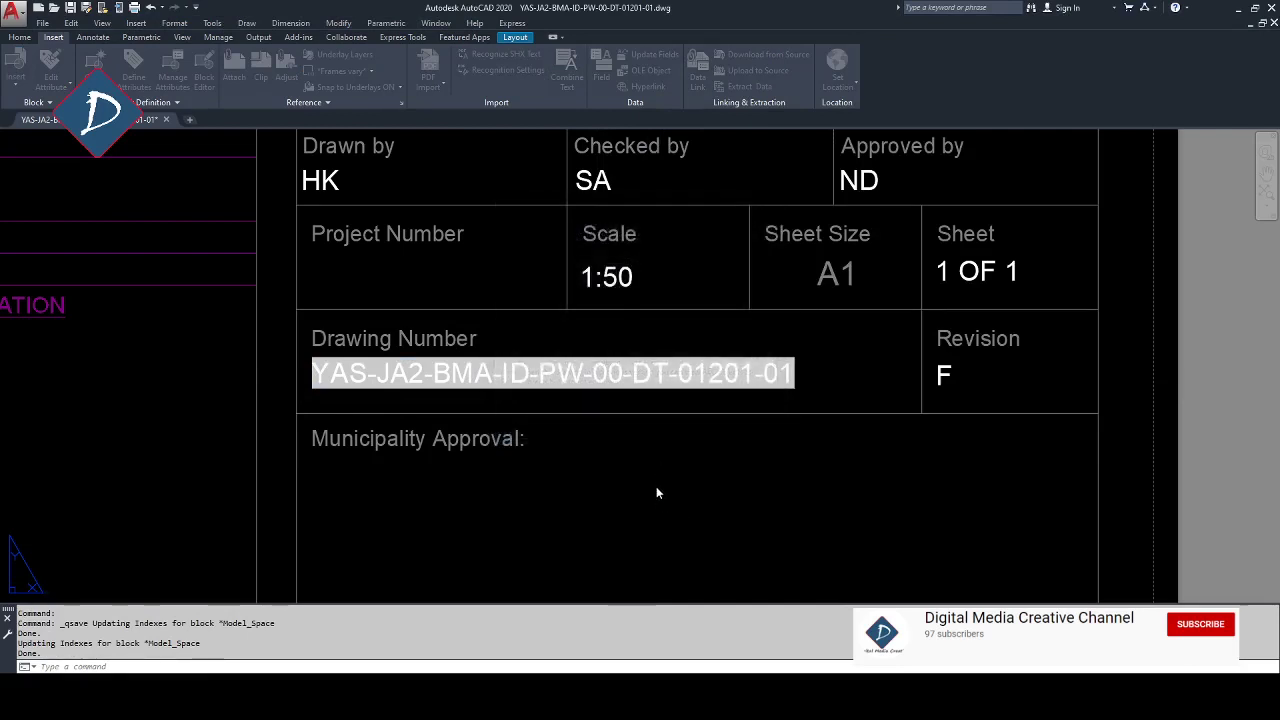
pyautogui.click(630, 491)
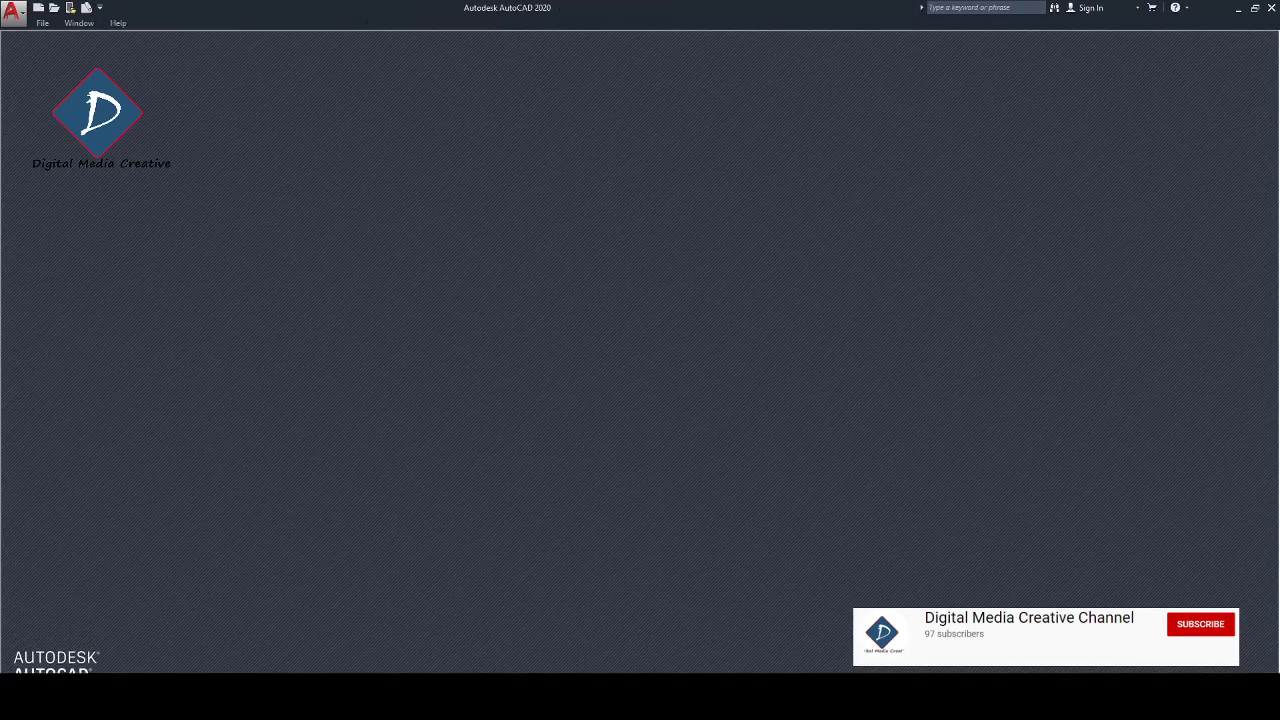
# Change the file name ending from 01201-01 to 01200-00 in the Sheets folder.
pyautogui.hotkey('alt', 'Tab')
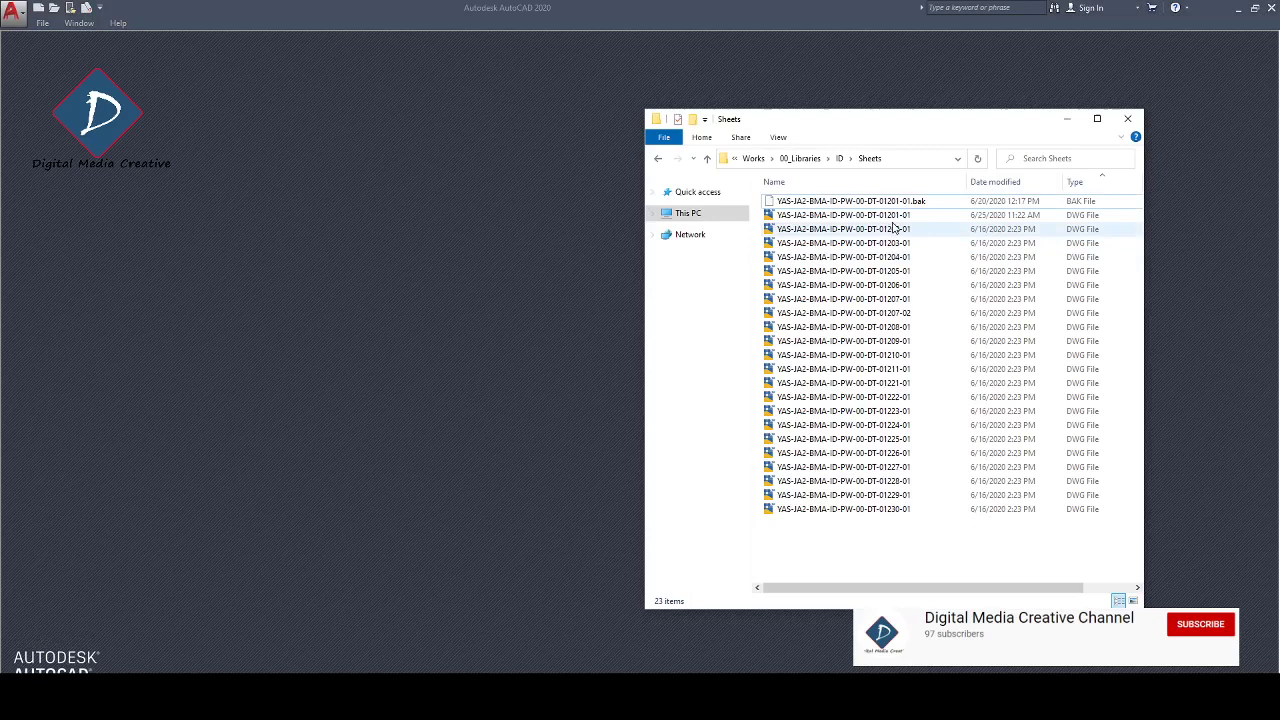
pyautogui.click(895, 216)
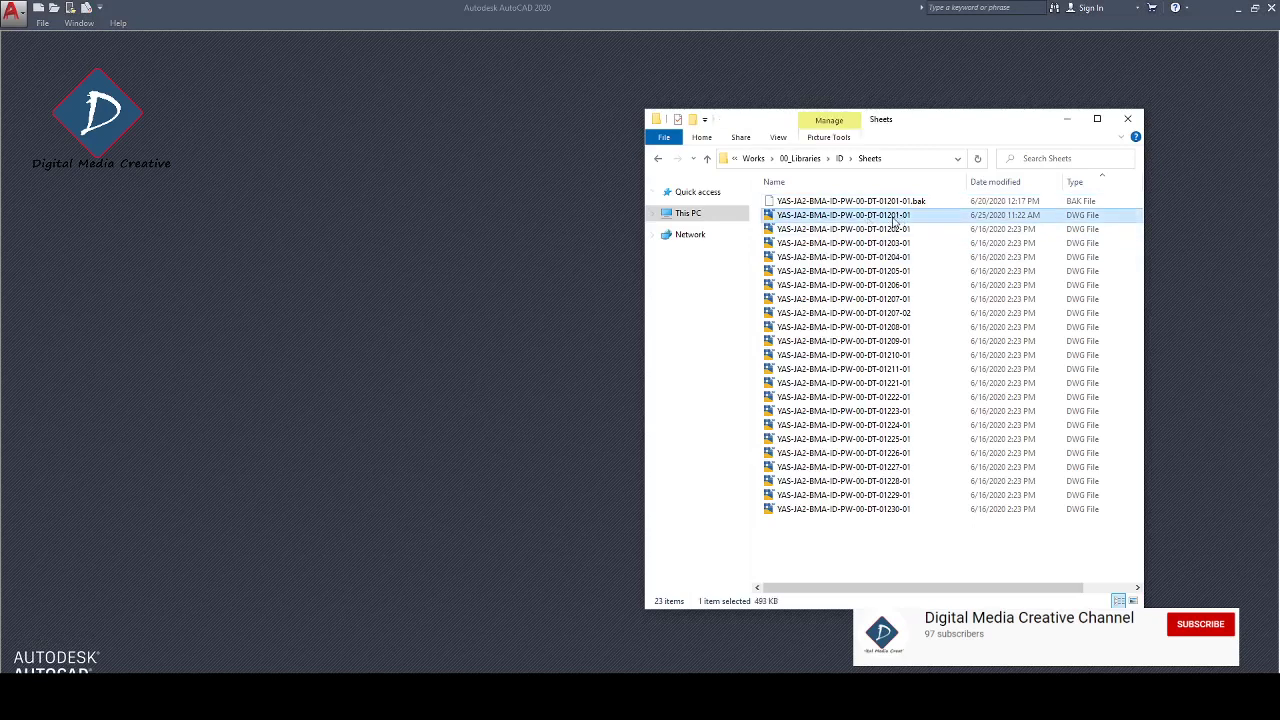
pyautogui.click(893, 217)
pyautogui.click(888, 216)
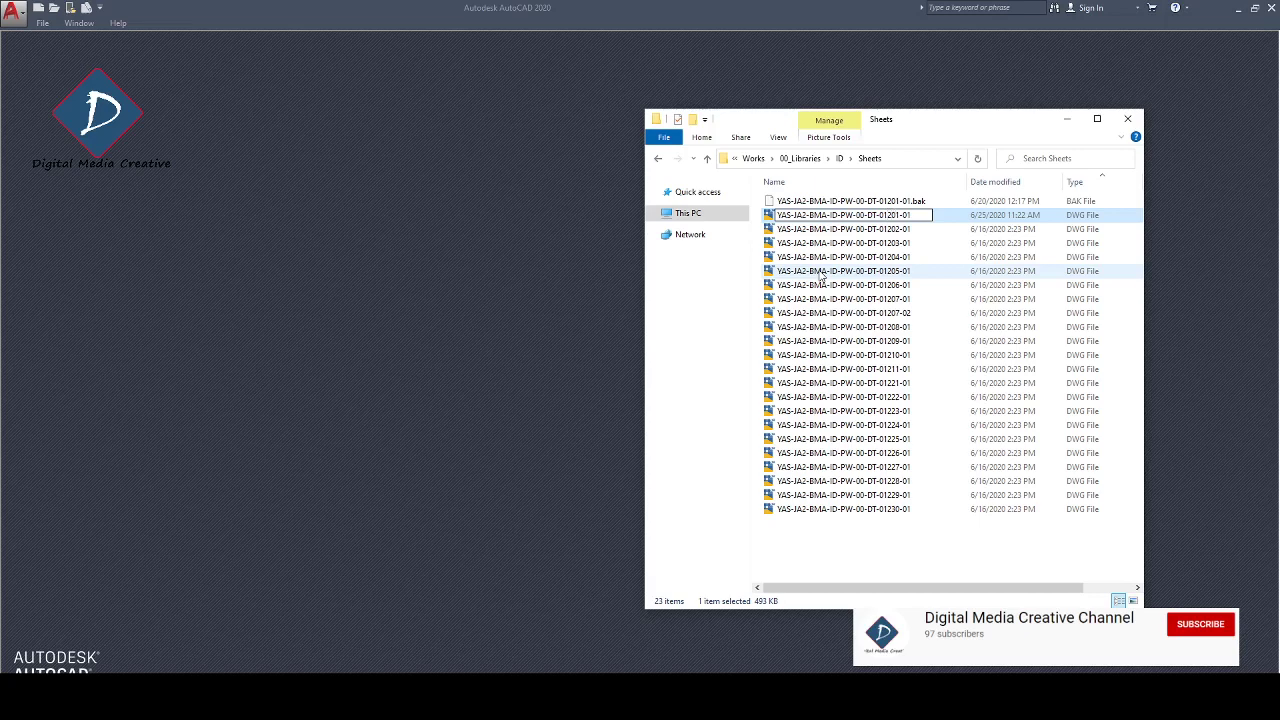
pyautogui.write('0')
pyautogui.press('Delete')
pyautogui.press('BackSpace')
pyautogui.write('0')
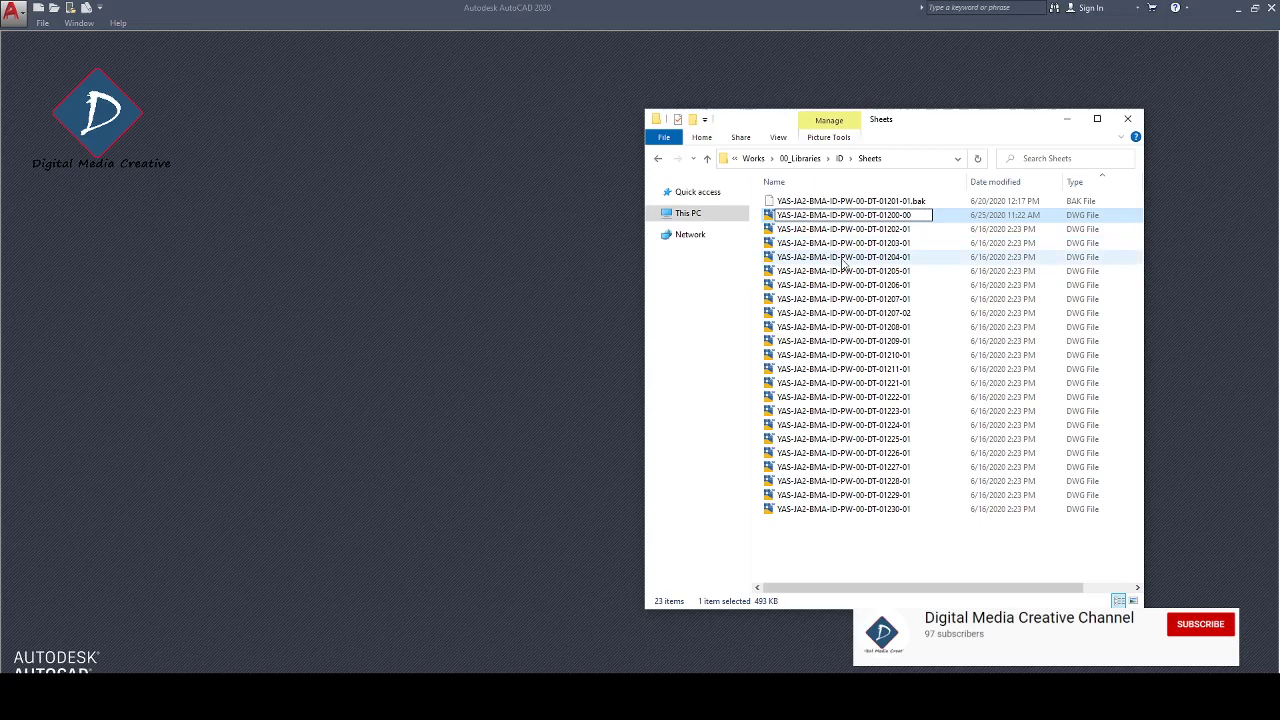
pyautogui.click(843, 258)
pyautogui.click(908, 217)
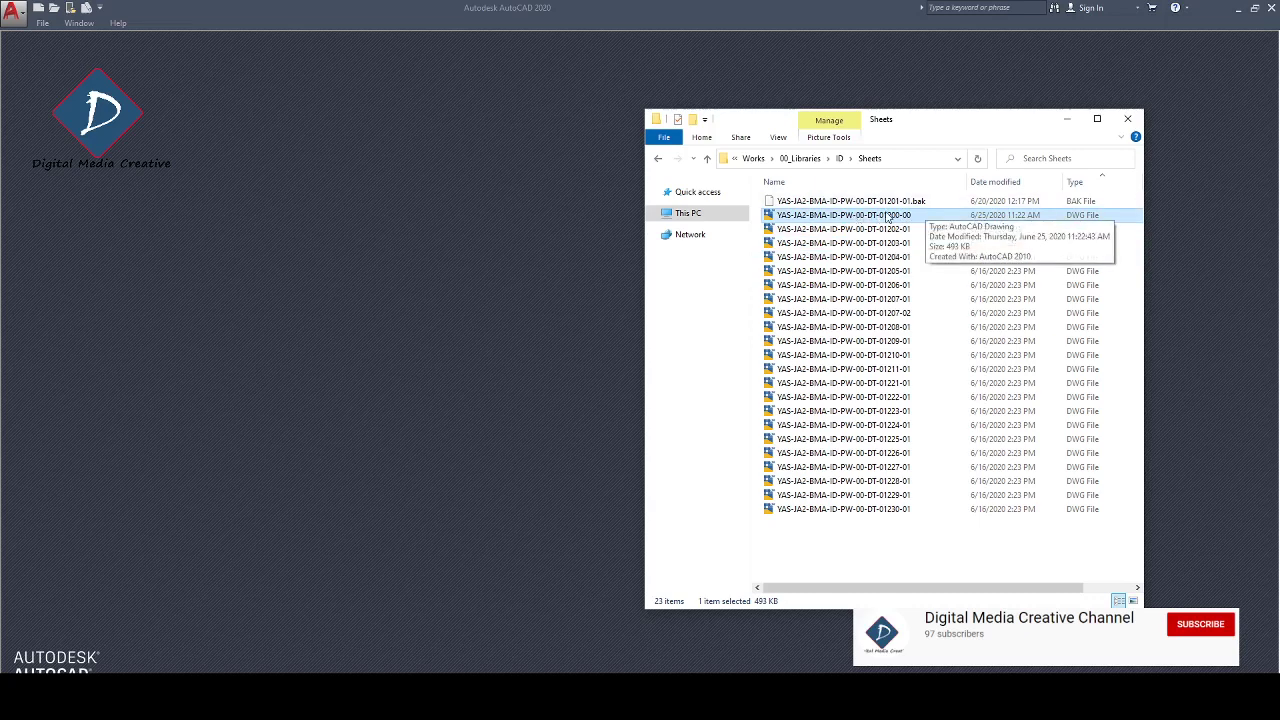
# Open the 01200-00 drawing, verify its Drawing Number reads YAS-JA2-BMA-ID-PW-00-DT-01200-00, then CLOSE it.
pyautogui.doubleClick(855, 217)
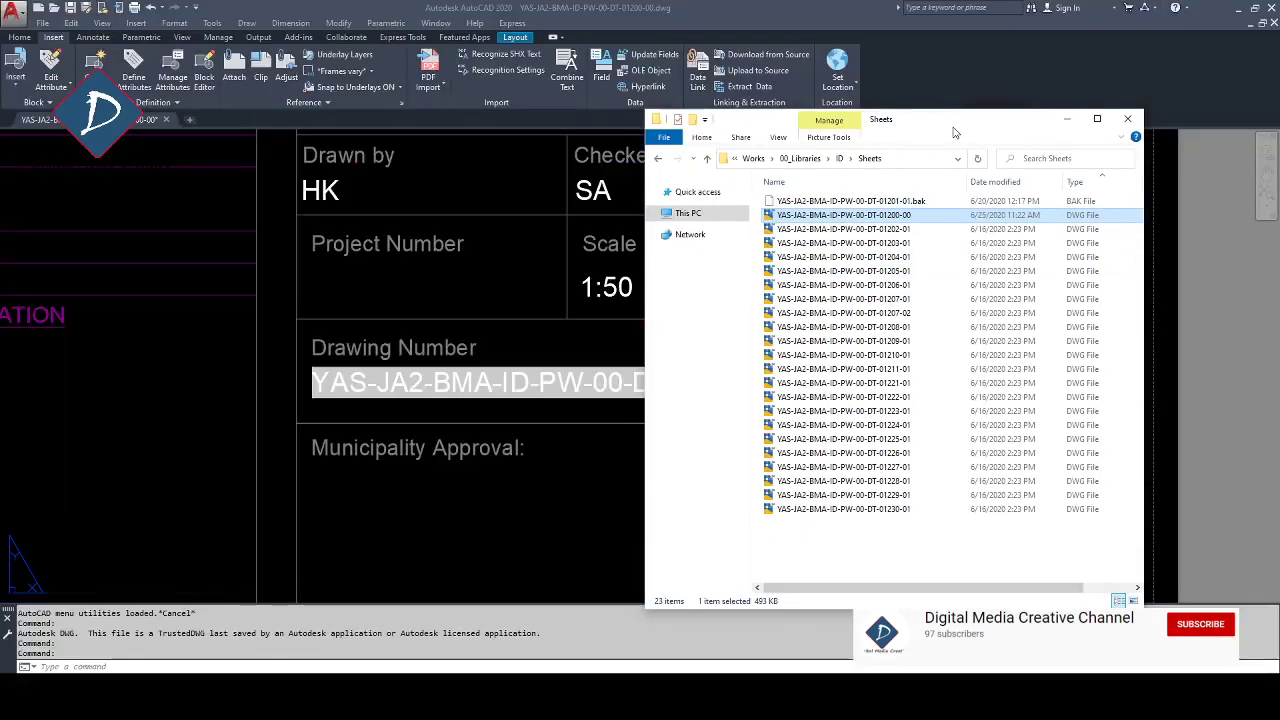
pyautogui.moveTo(954, 132); pyautogui.dragTo(998, 166)
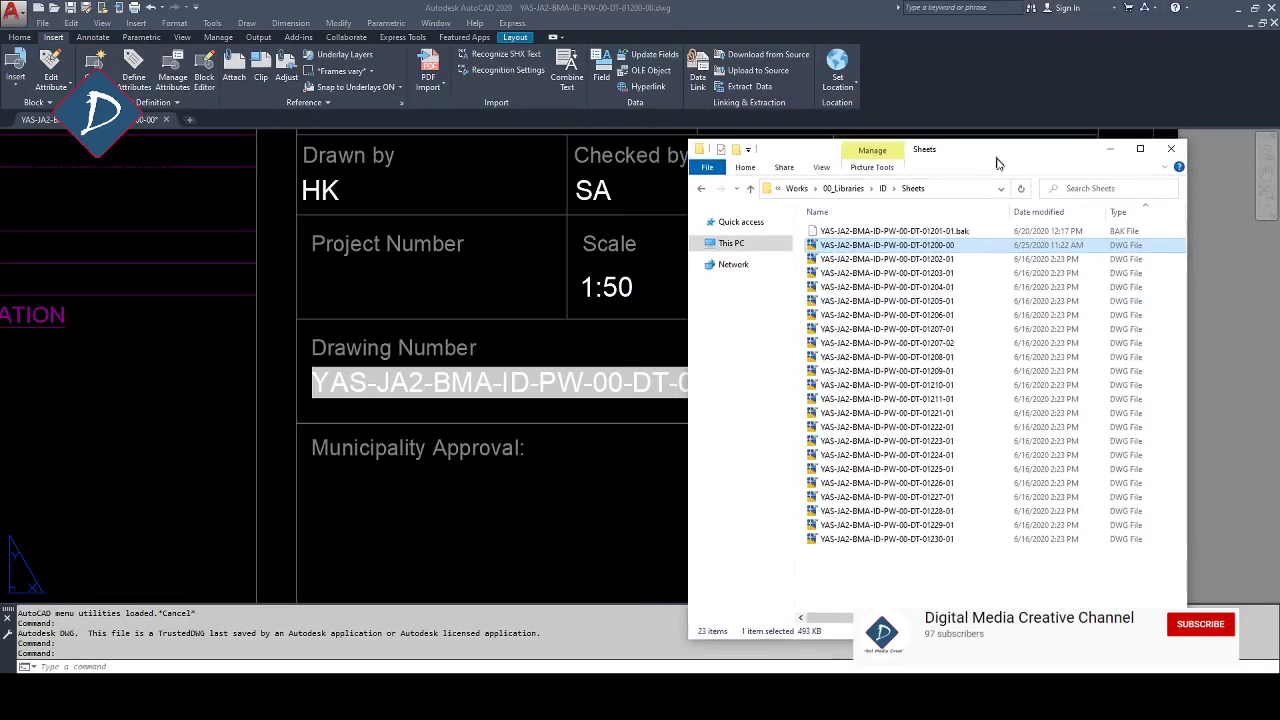
pyautogui.click(568, 493)
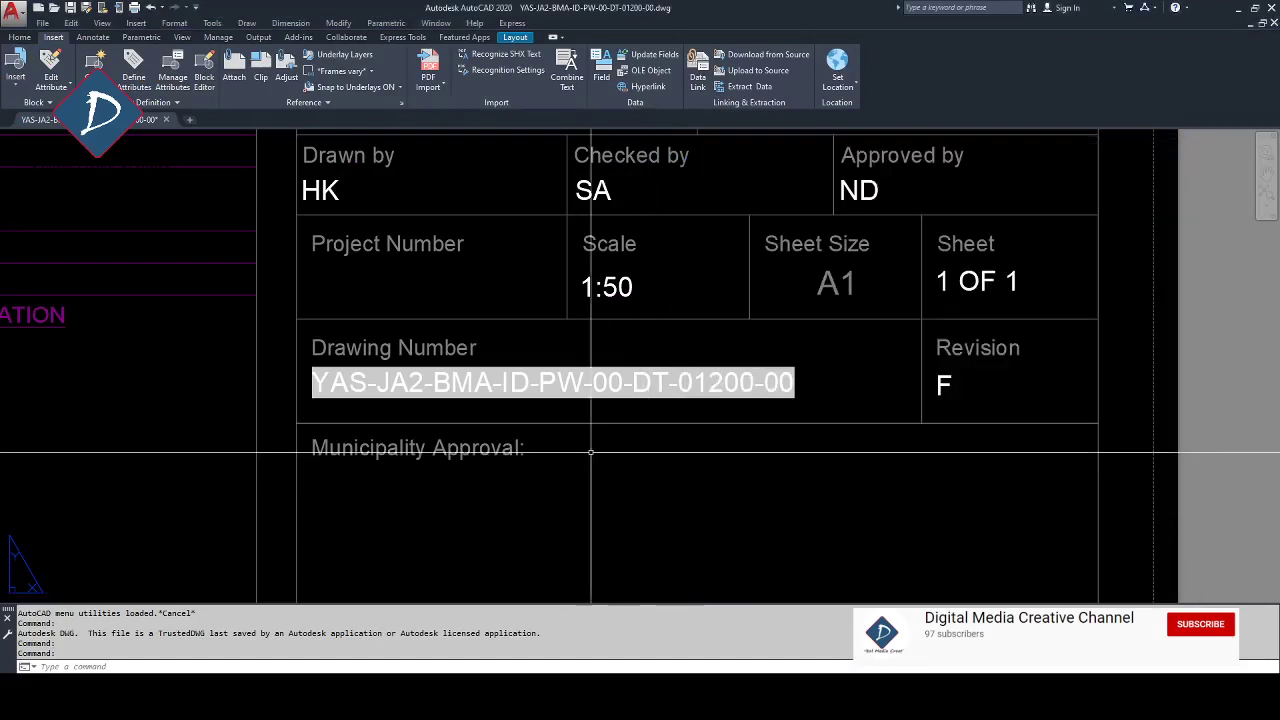
pyautogui.write('clo')
pyautogui.press('Return')
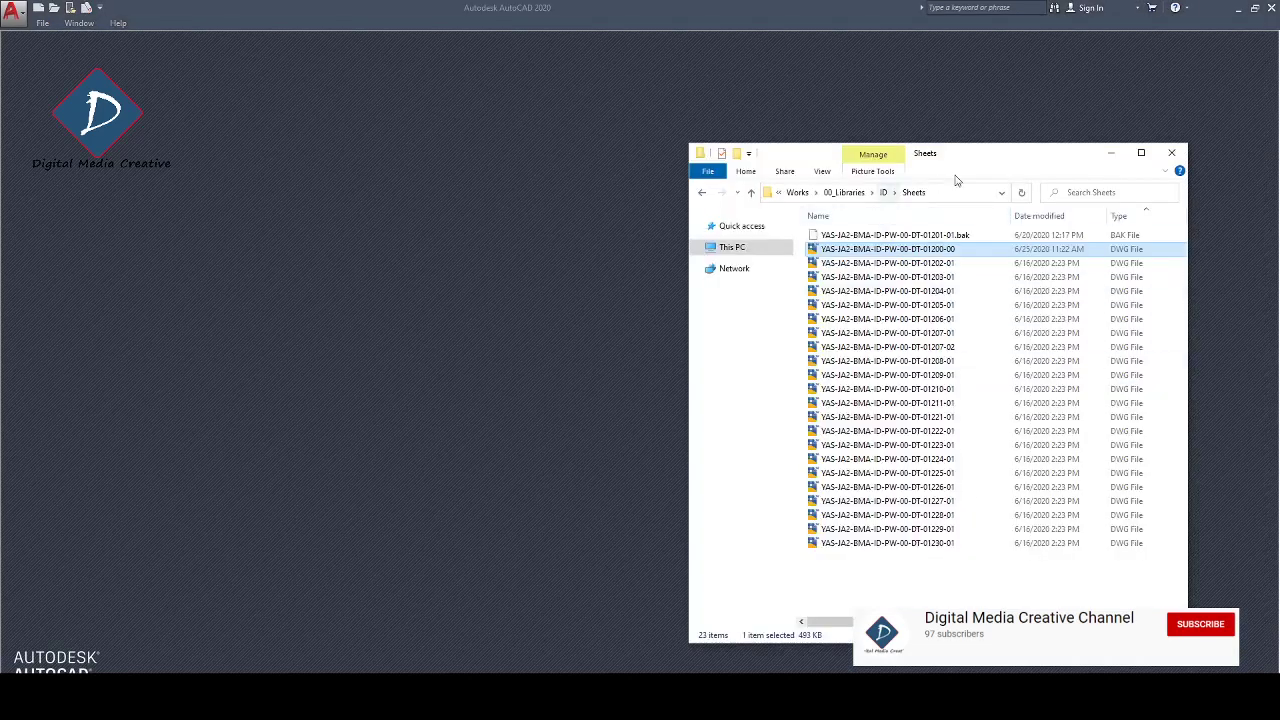
# Append '_Kitchen Details' to the 01200-00 file name, widen the Name column, and open the file.
pyautogui.moveTo(962, 165); pyautogui.dragTo(698, 183)
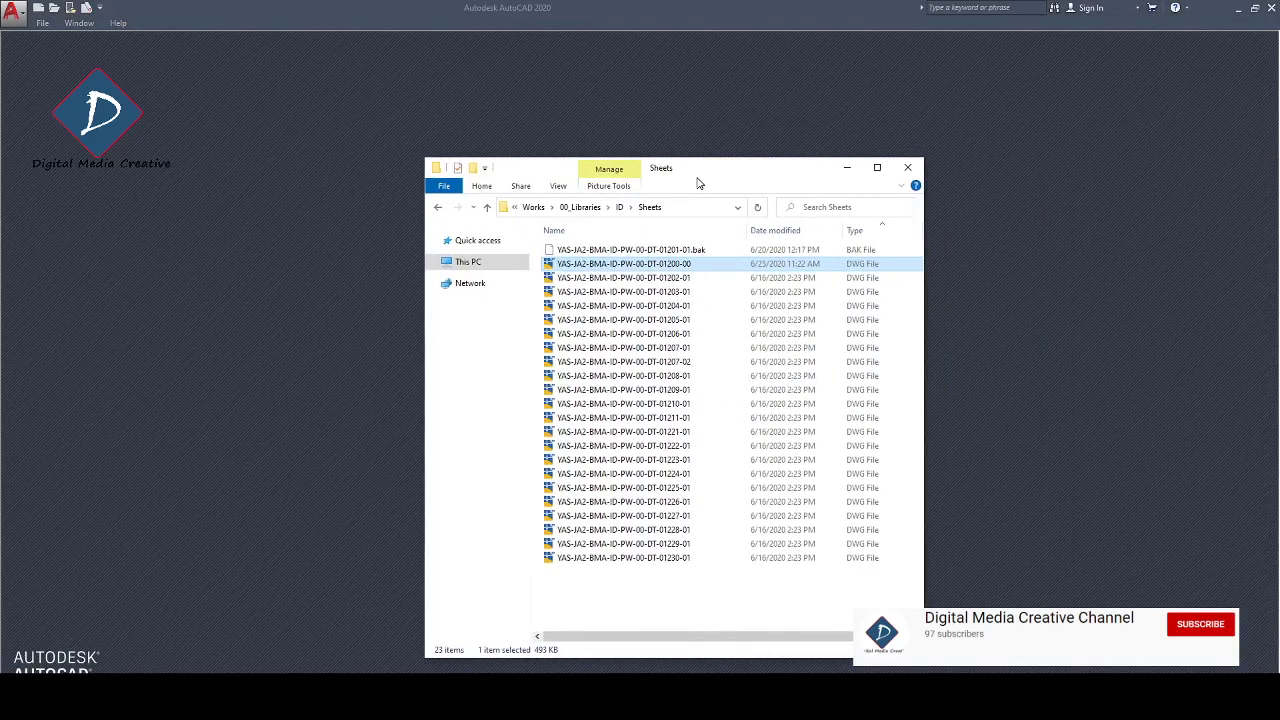
pyautogui.click(700, 266)
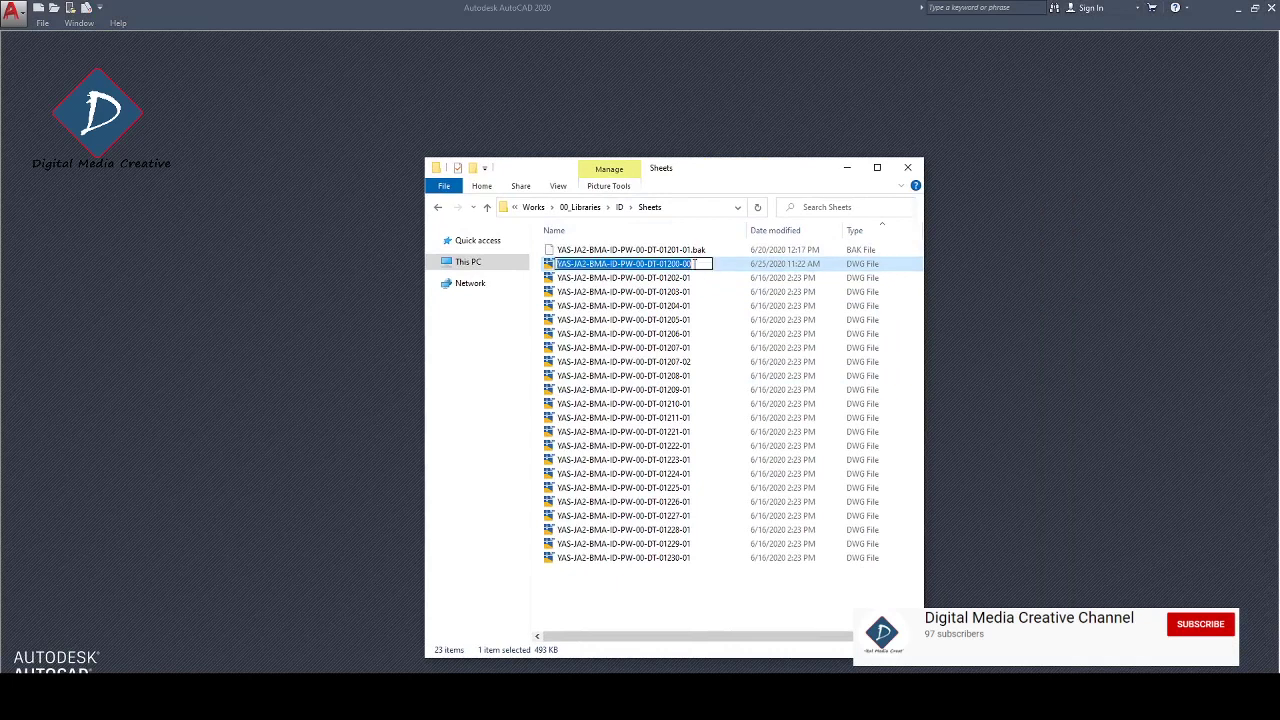
pyautogui.click(660, 263)
pyautogui.write('_')
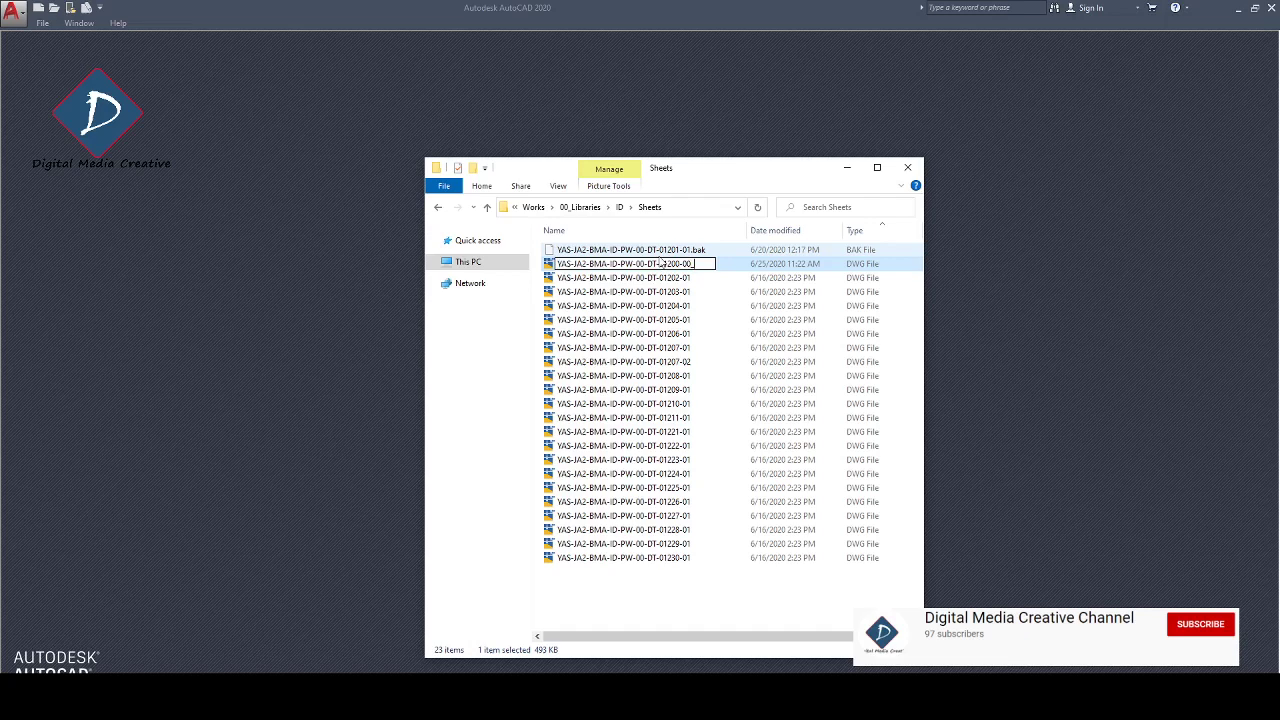
pyautogui.write('Kitchen Detail')
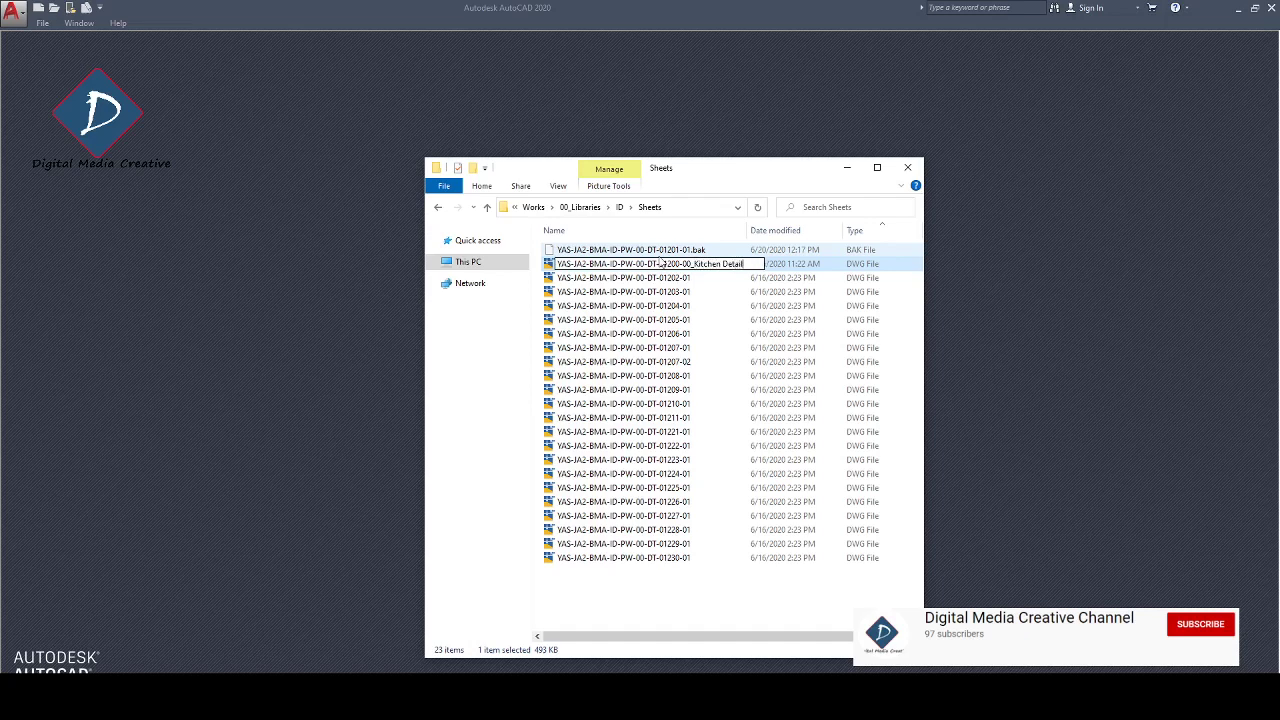
pyautogui.write('s')
pyautogui.press('Return')
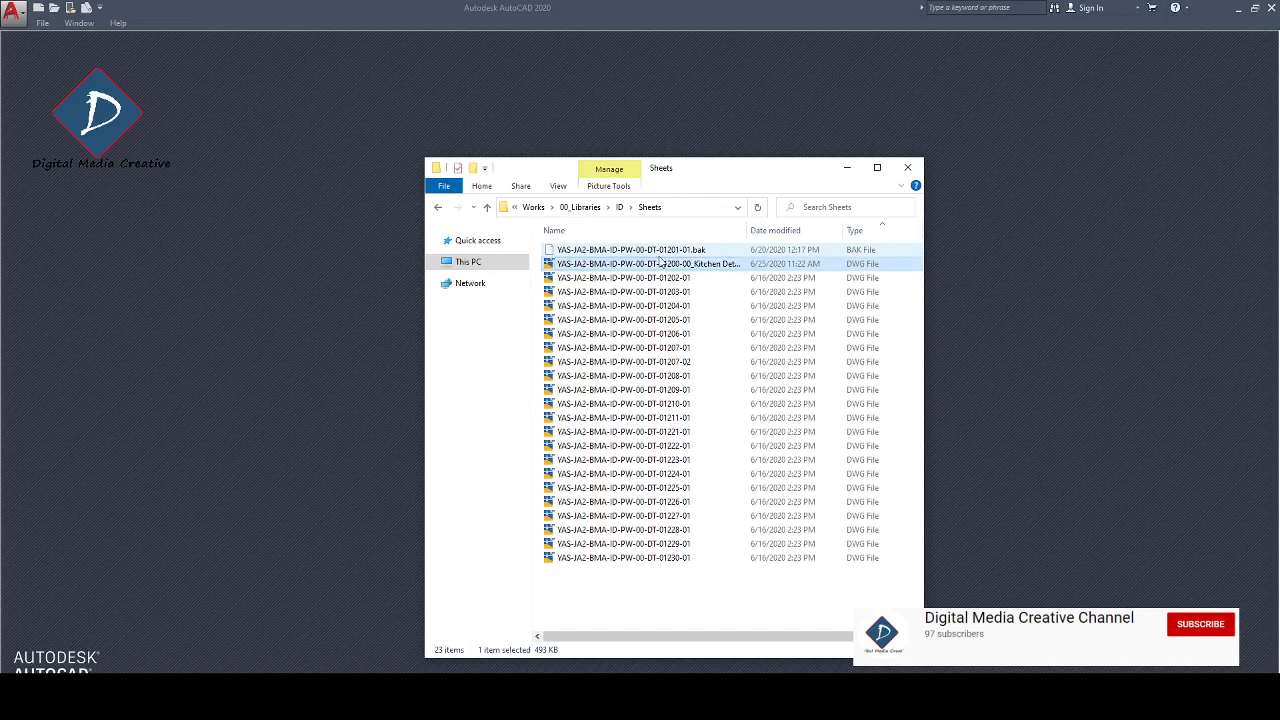
pyautogui.moveTo(746, 230); pyautogui.dragTo(825, 232)
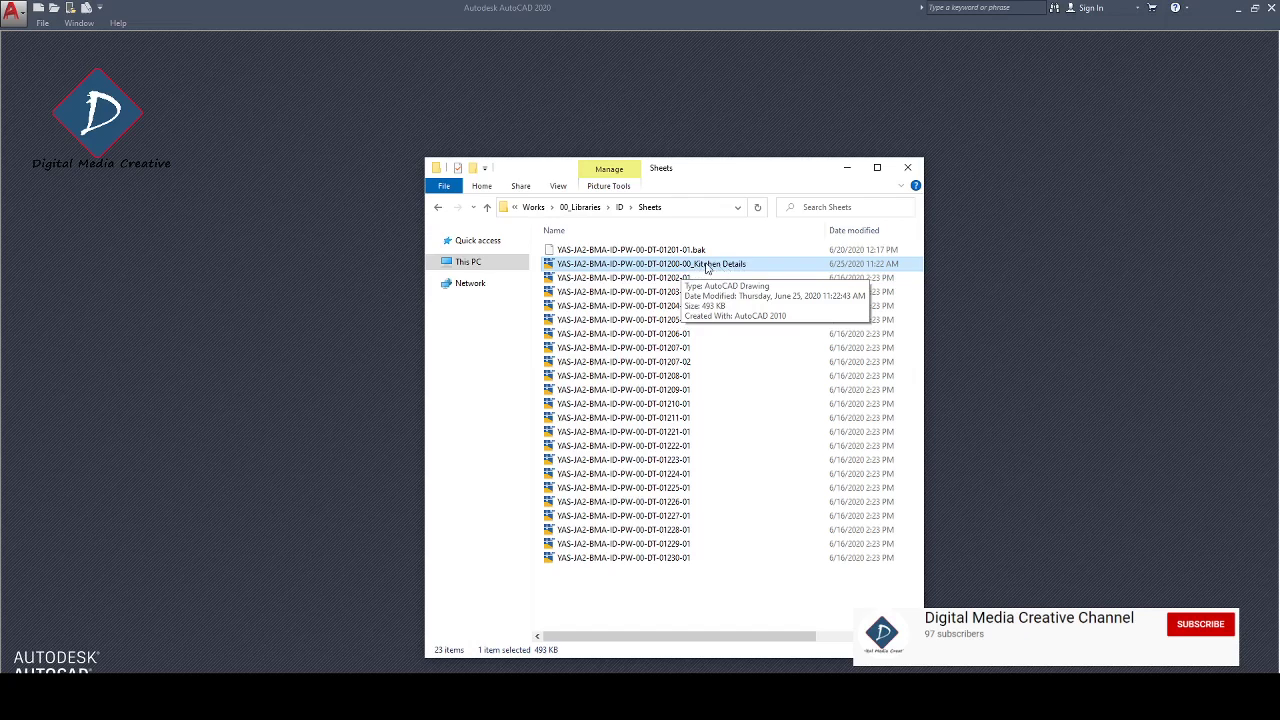
pyautogui.doubleClick(706, 265)
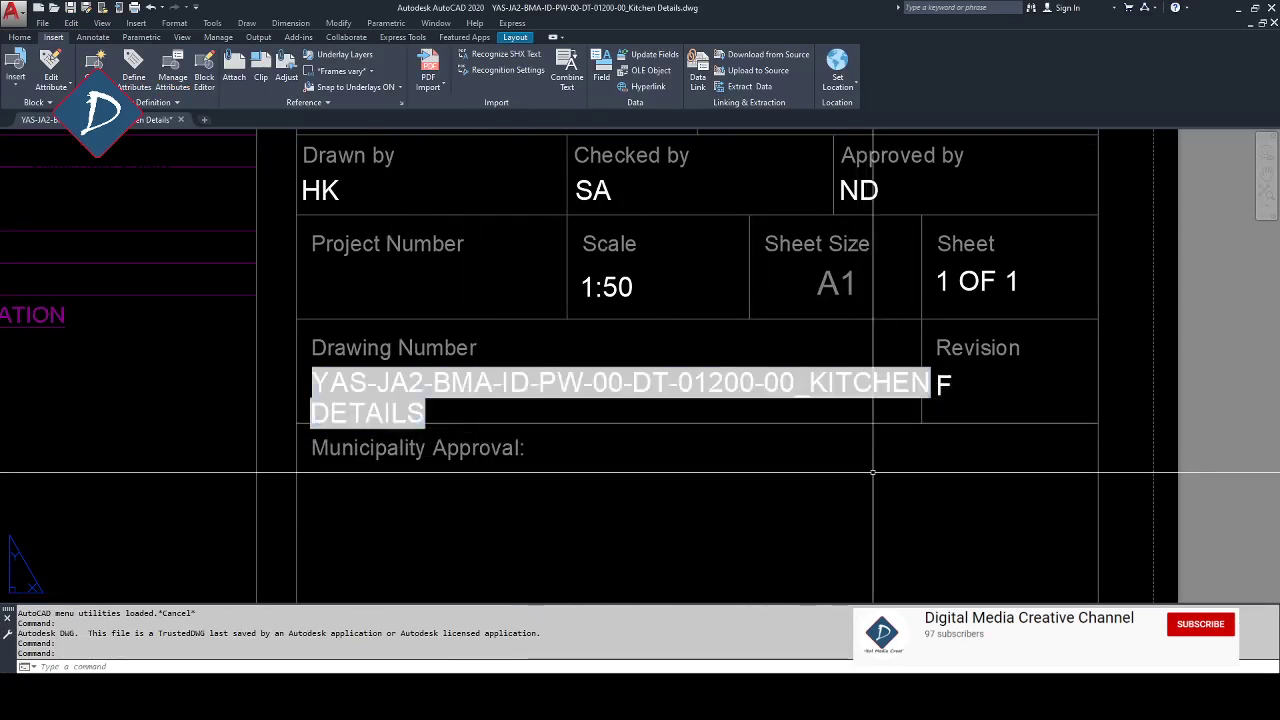
# Drag the Drawing Number text's width grip right so the full Kitchen Details number fits one line.
pyautogui.moveTo(856, 470); pyautogui.dragTo(907, 481, button='middle')
pyautogui.moveTo(815, 472); pyautogui.dragTo(831, 496, button='middle')
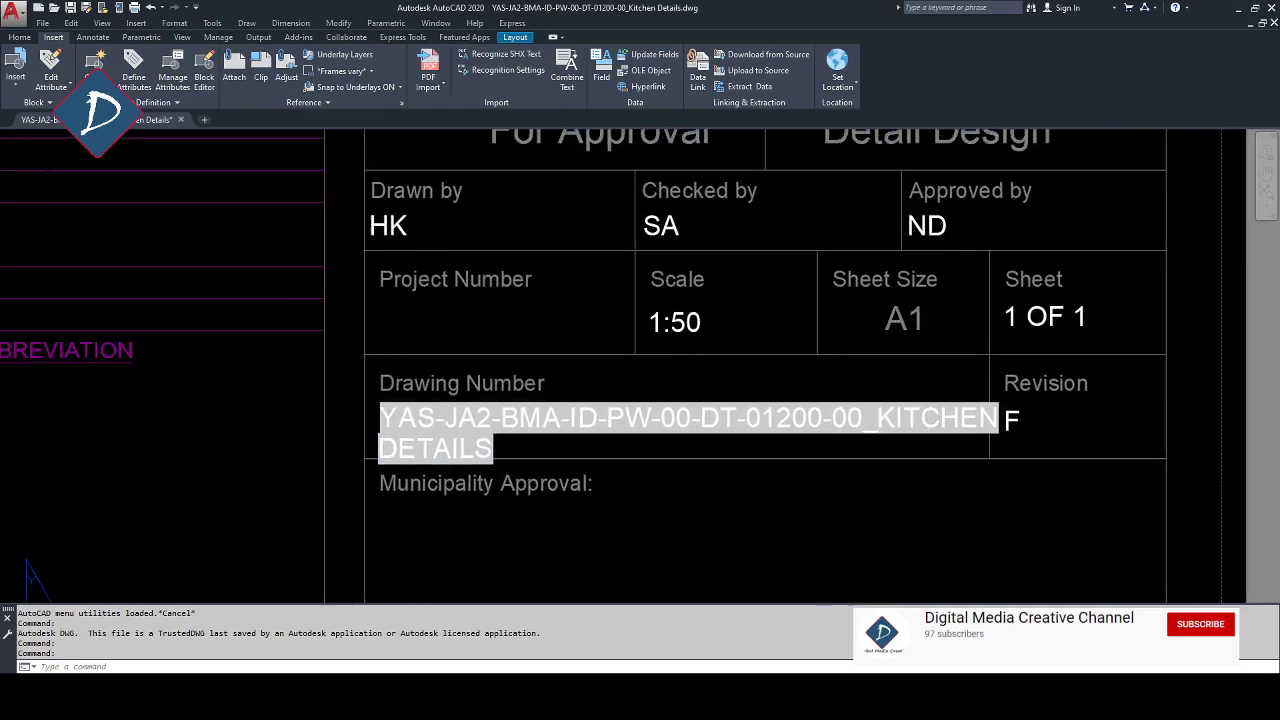
pyautogui.doubleClick(893, 427)
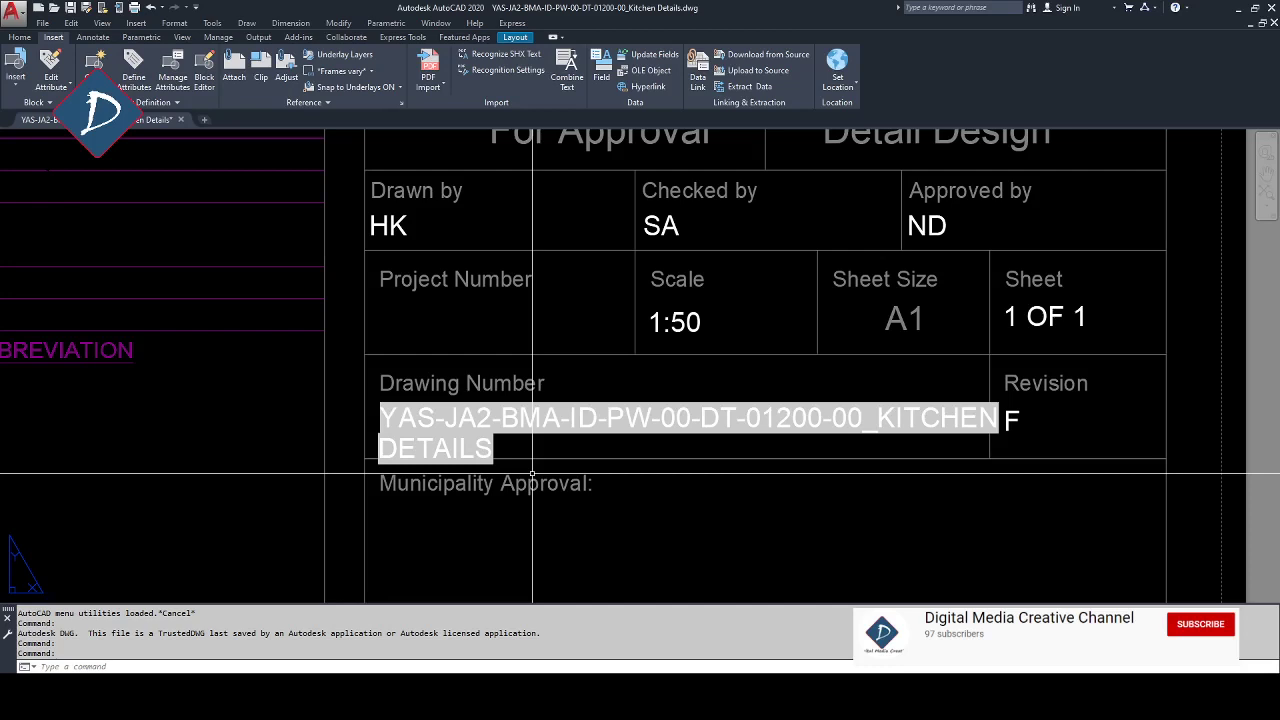
pyautogui.click(915, 452)
pyautogui.moveTo(915, 452); pyautogui.dragTo(777, 462, button='middle')
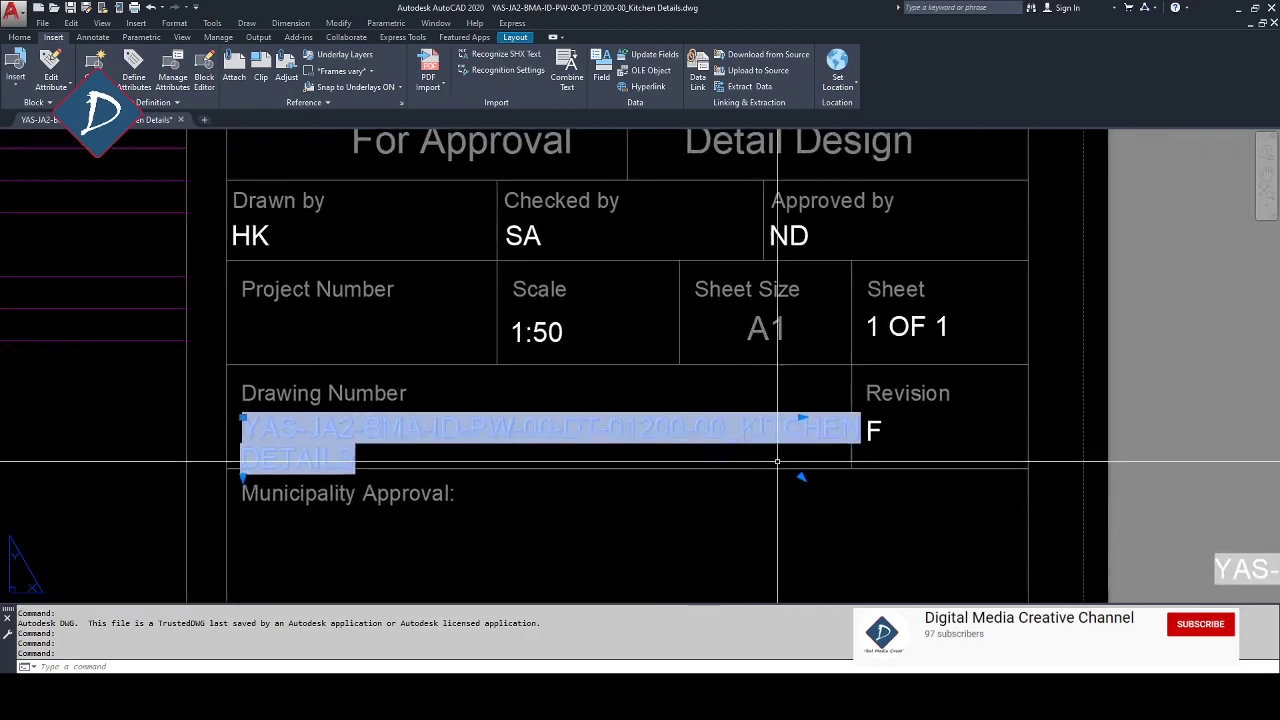
pyautogui.click(801, 418)
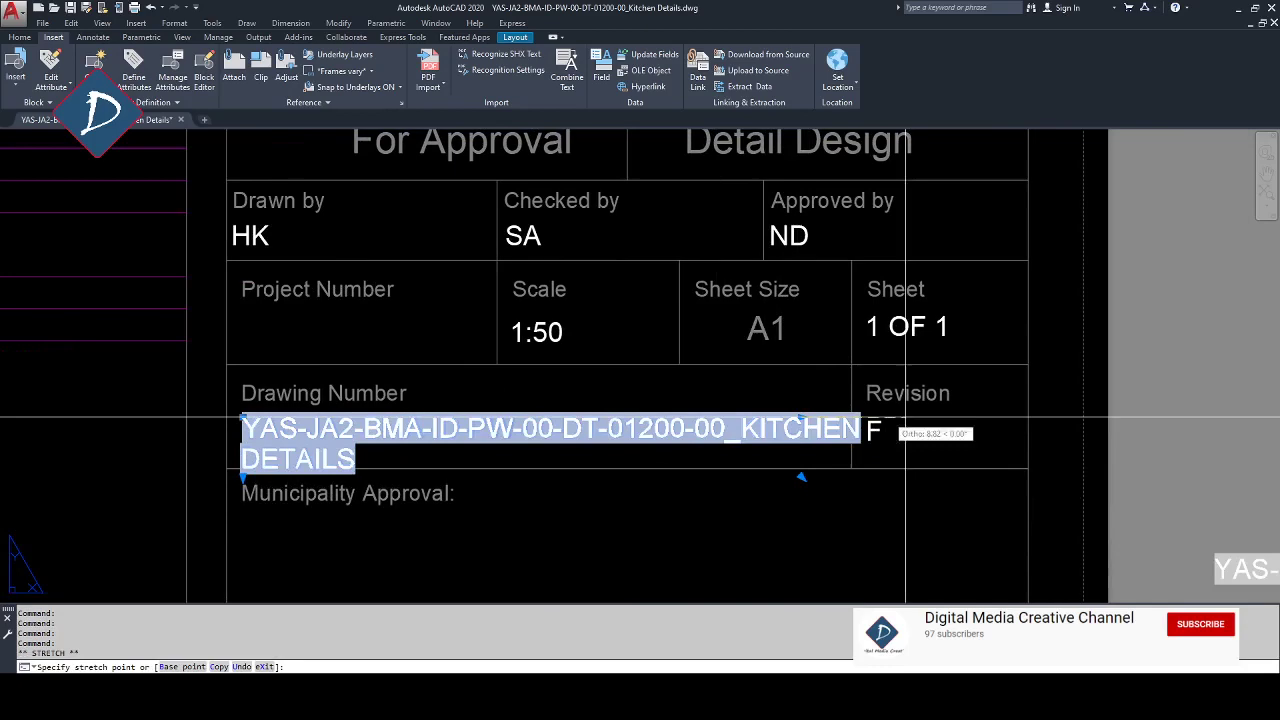
pyautogui.click(1008, 418)
# Cancel the stray selection window, then reopen the Drawing Number text for editing and select all.
pyautogui.click(817, 522)
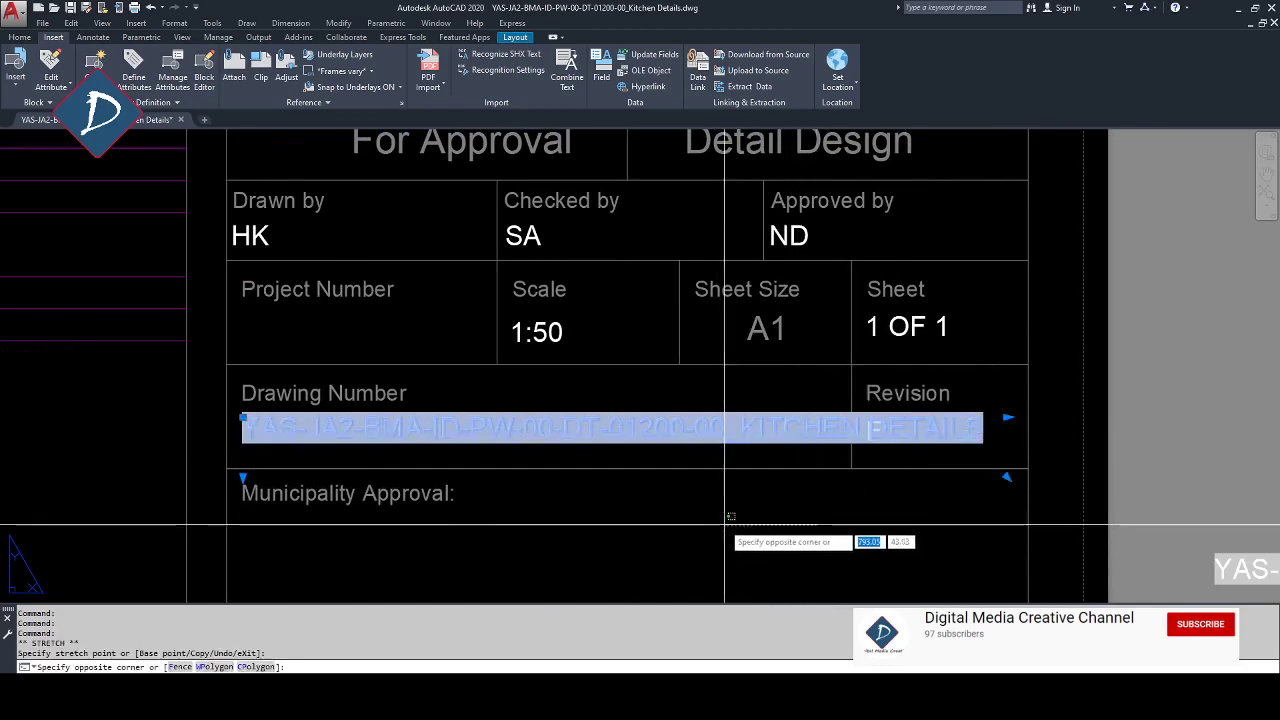
pyautogui.press('Escape')
pyautogui.scroll(2, 655, 499)
pyautogui.scroll(-2, 739, 505)
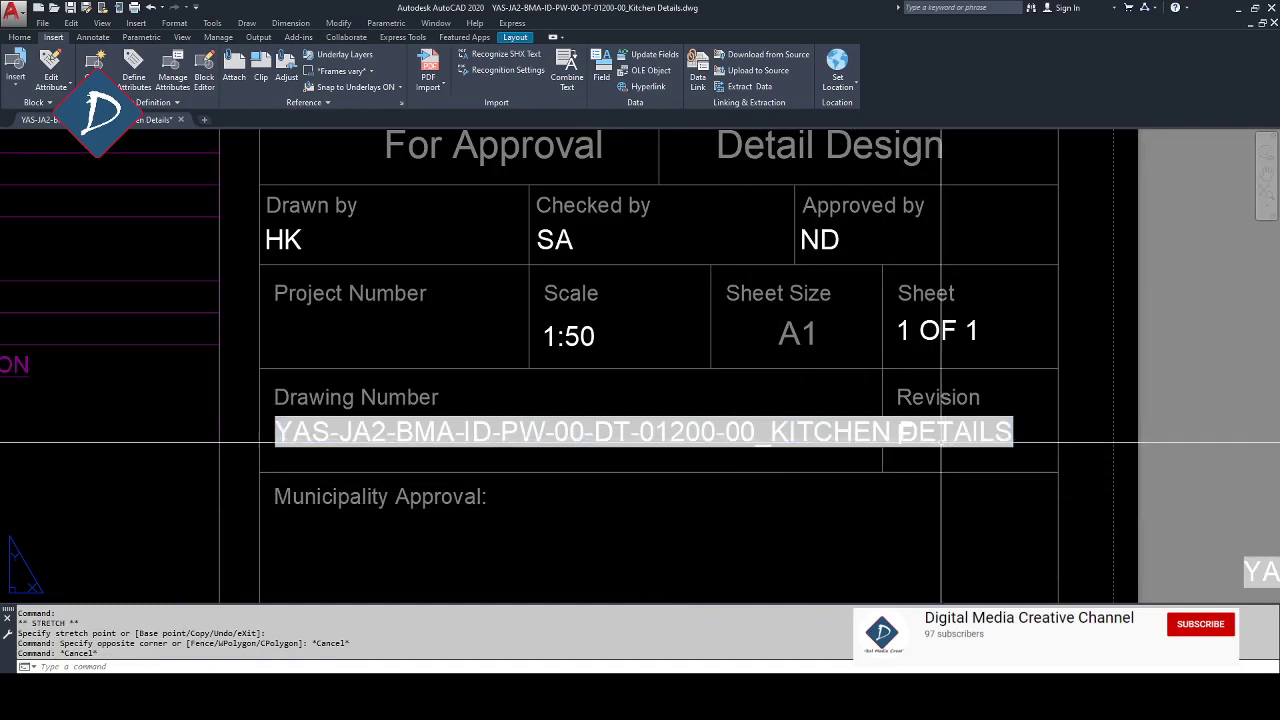
pyautogui.click(860, 445)
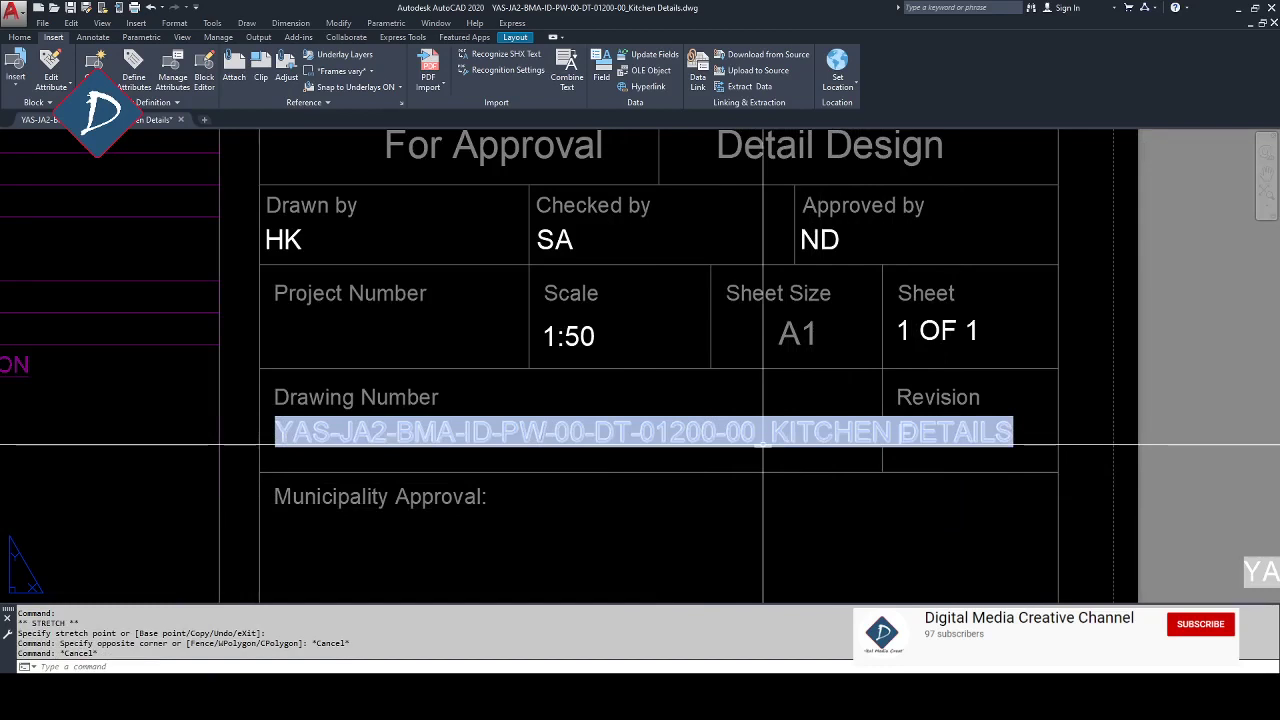
pyautogui.doubleClick(321, 408)
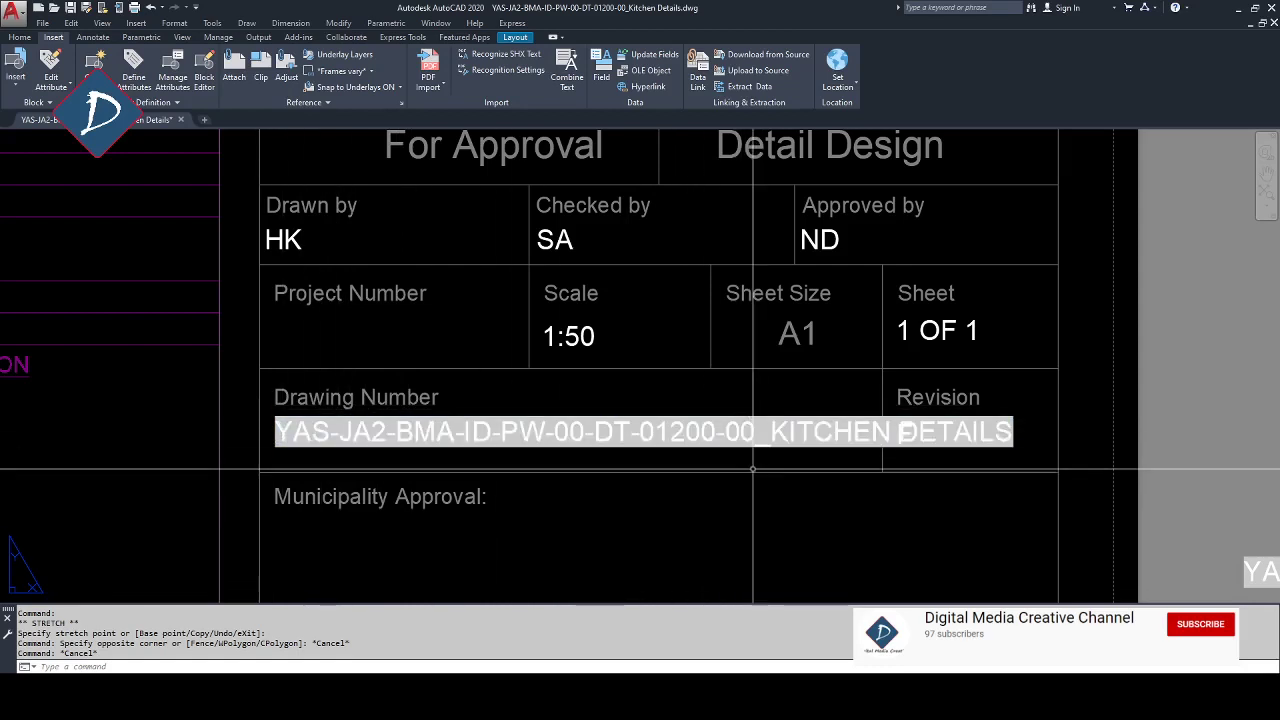
pyautogui.hotkey('ctrl', 'a')
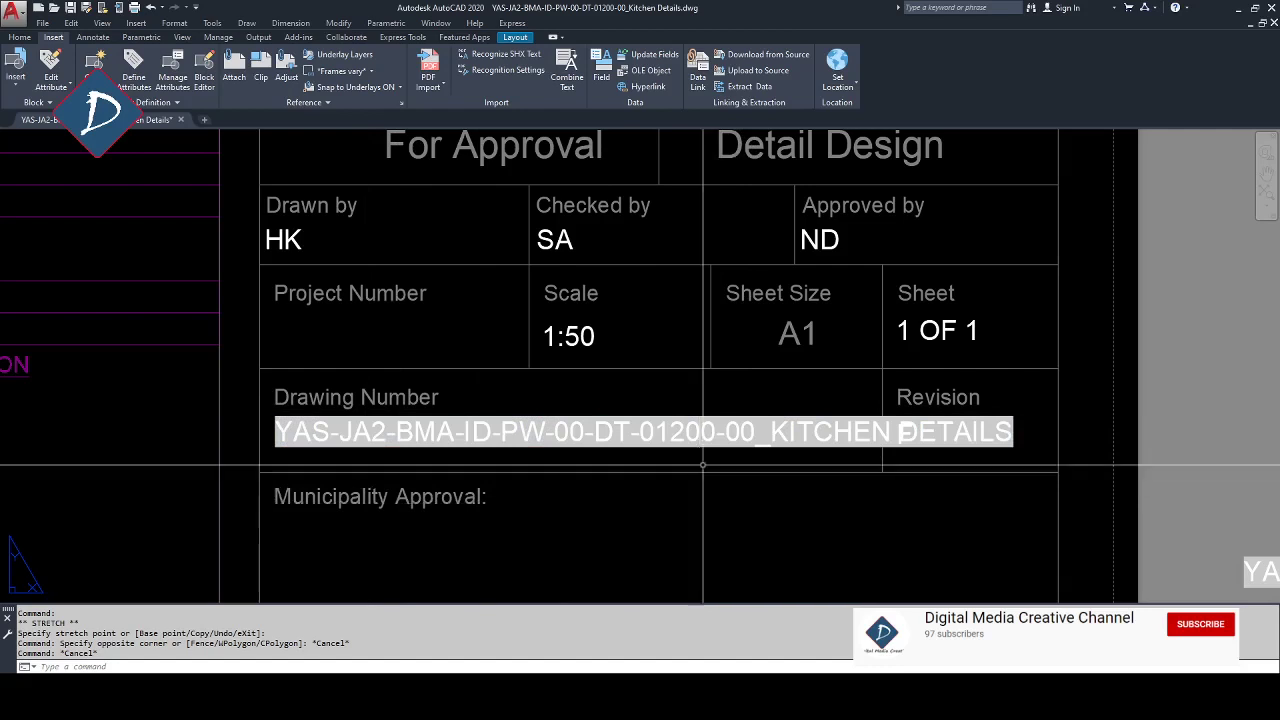
# Reopen the Drawing Number text, select all of it, and bring up its Field settings category list.
pyautogui.click(705, 432)
pyautogui.doubleClick(708, 432)
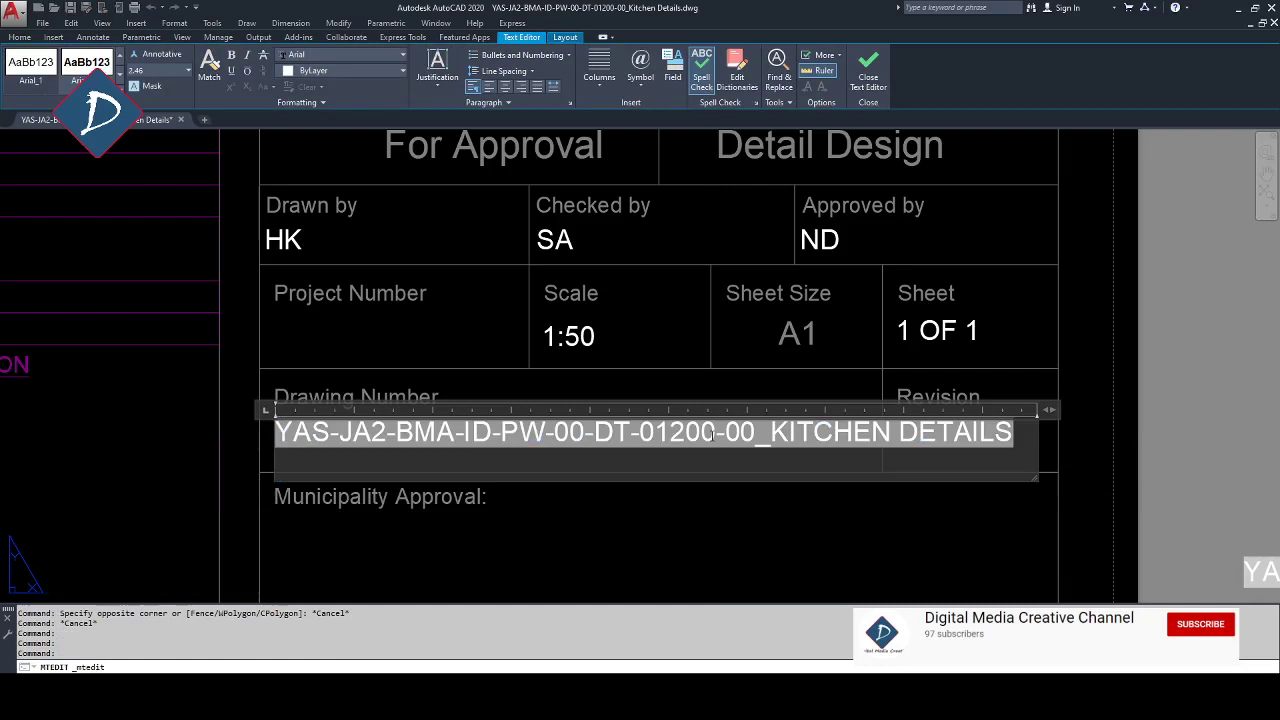
pyautogui.hotkey('ctrl', 'a')
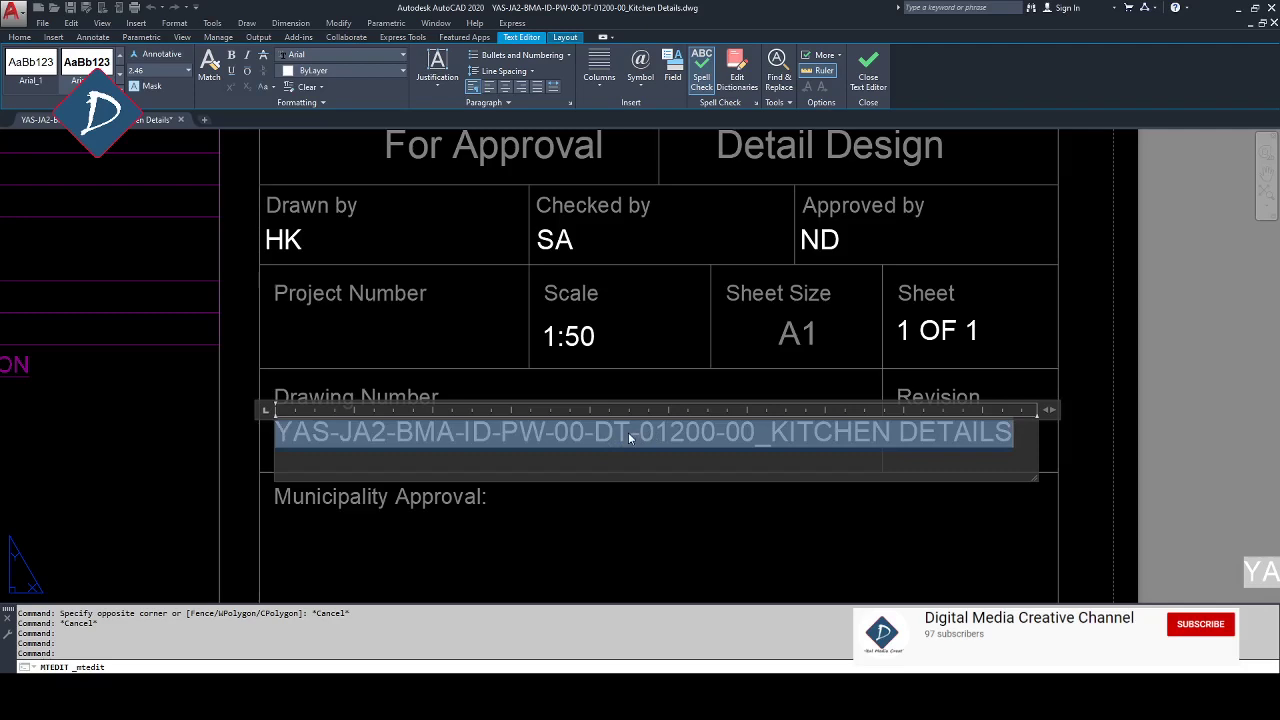
pyautogui.hotkey('ctrl', 'f')
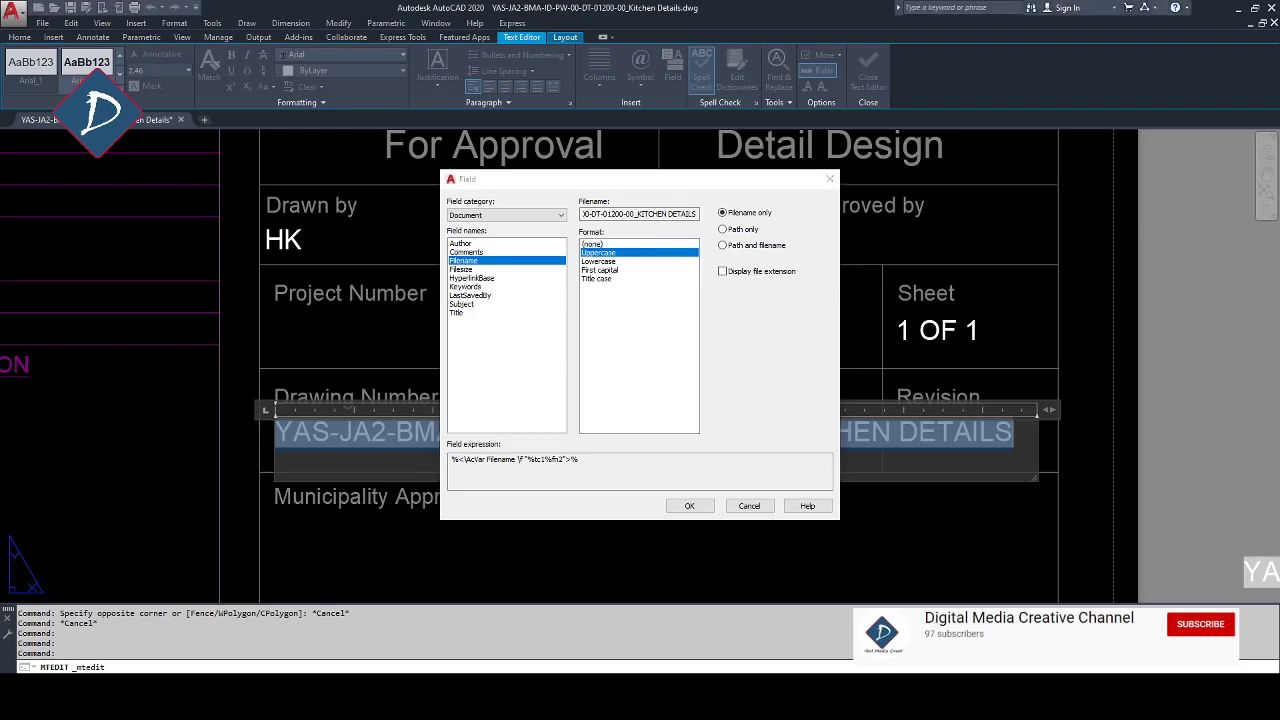
pyautogui.click(500, 215)
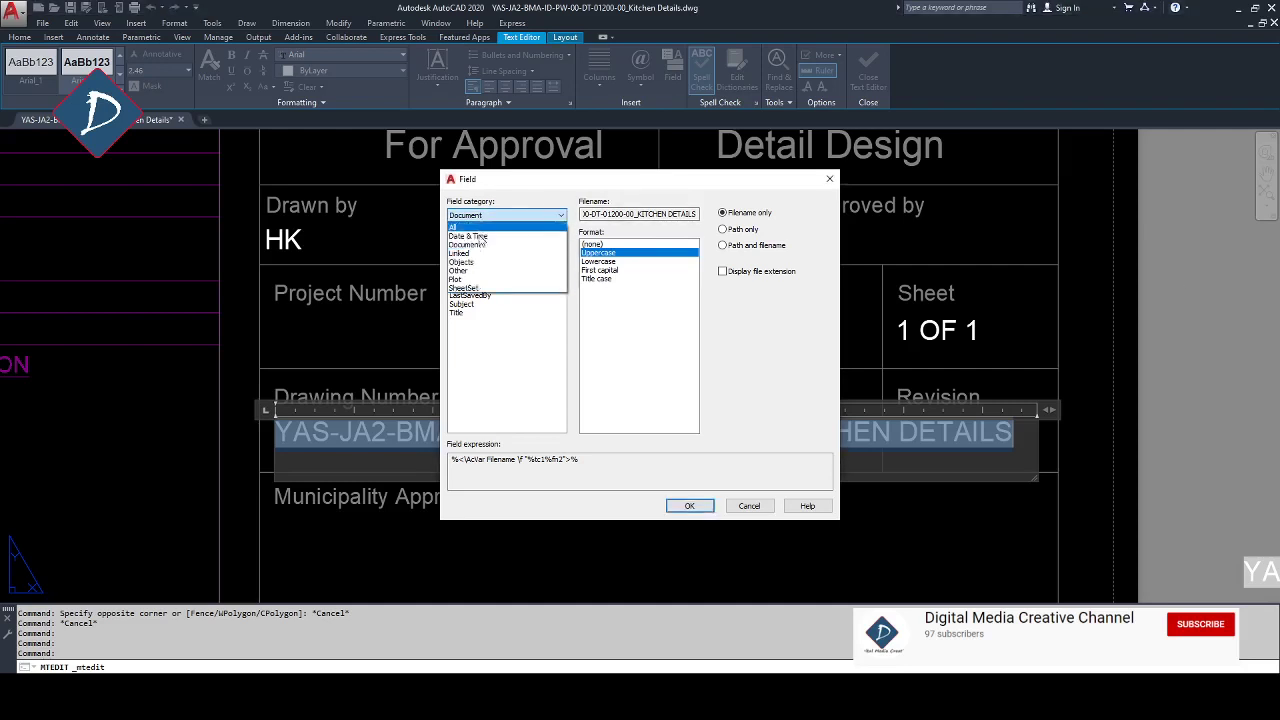
# Choose the Other category's DieselExpression and enter $(substr,$(getvar,dwgname),1,32).
pyautogui.click(475, 273)
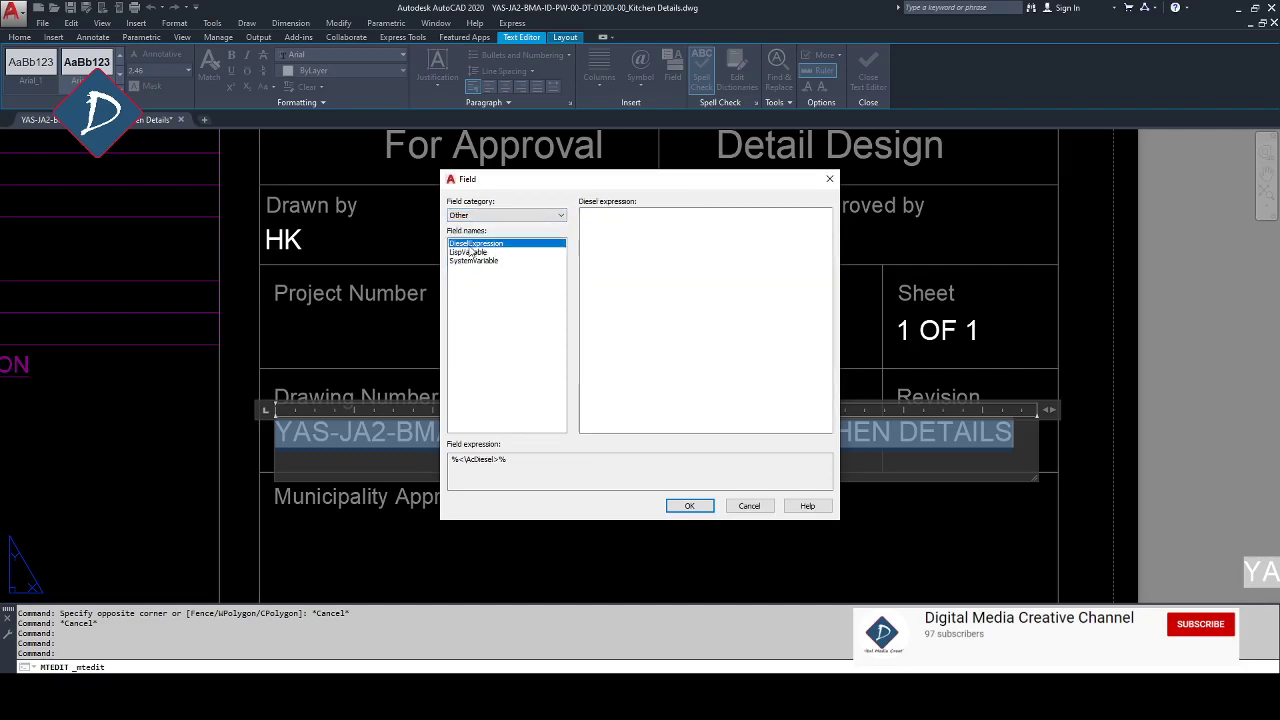
pyautogui.click(617, 222)
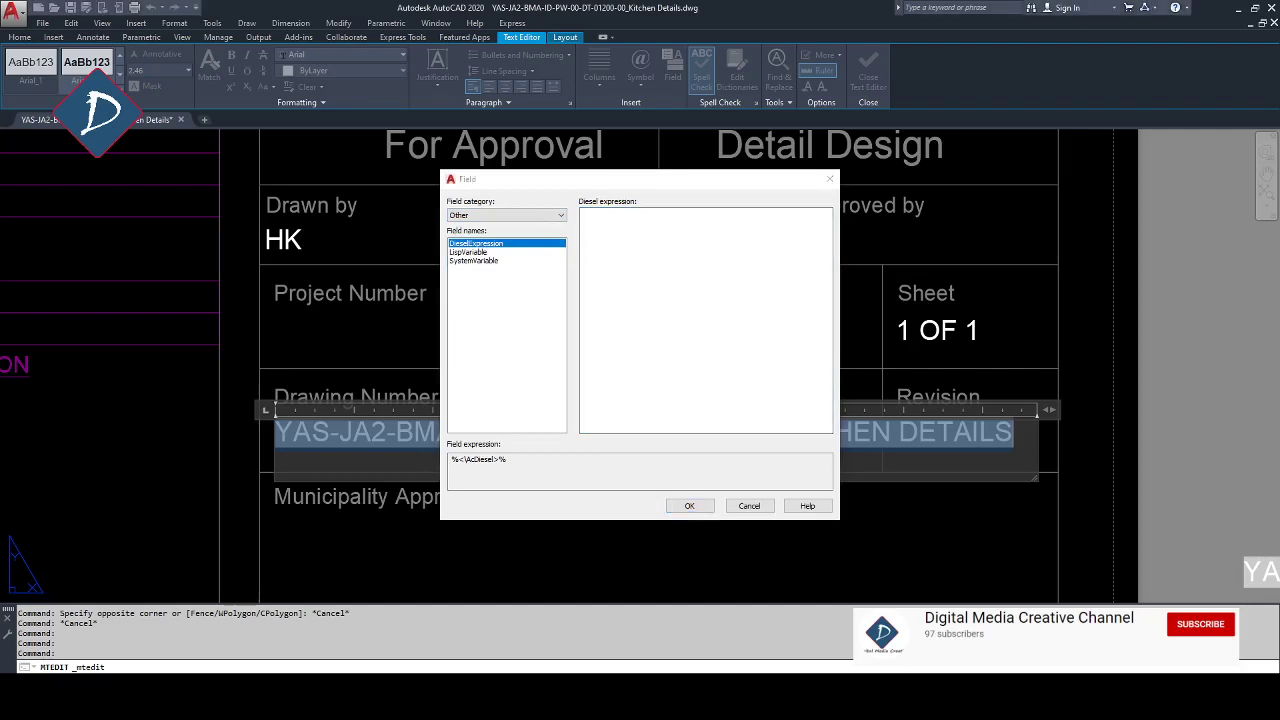
pyautogui.click(722, 265)
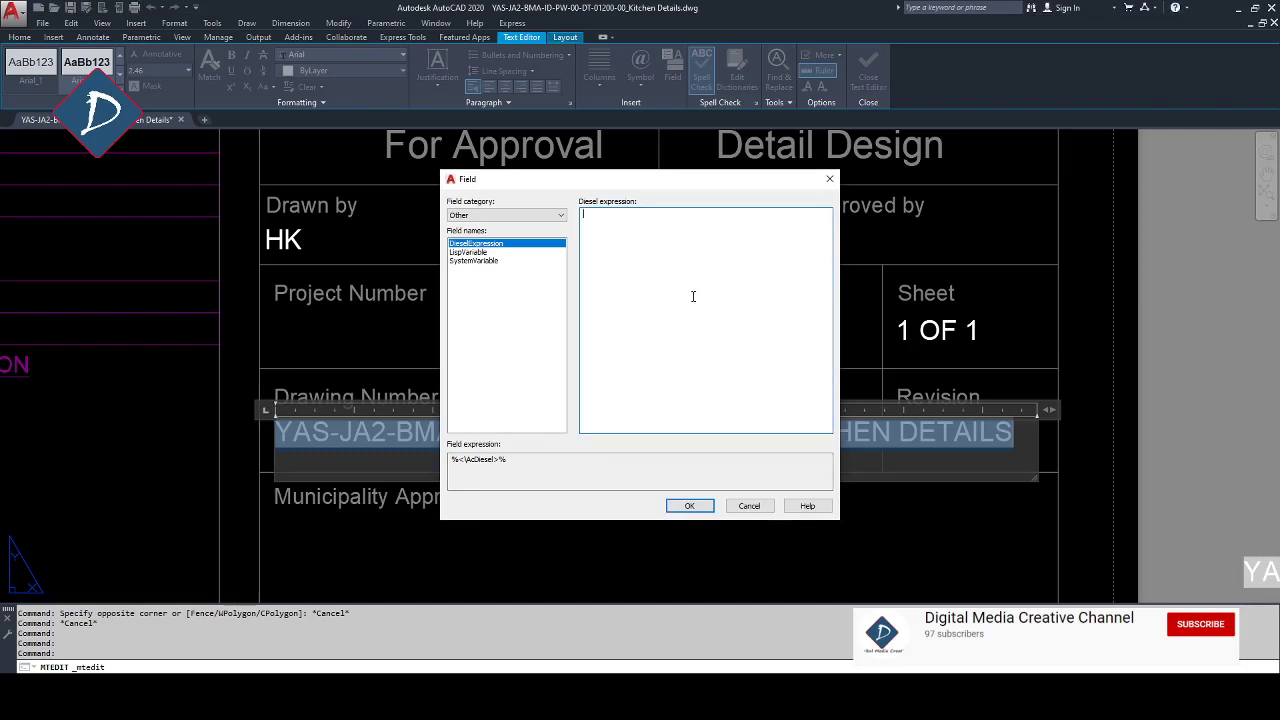
pyautogui.write('$(substr')
pyautogui.write(',$(ge')
pyautogui.write('tvar')
pyautogui.write(',dwgname')
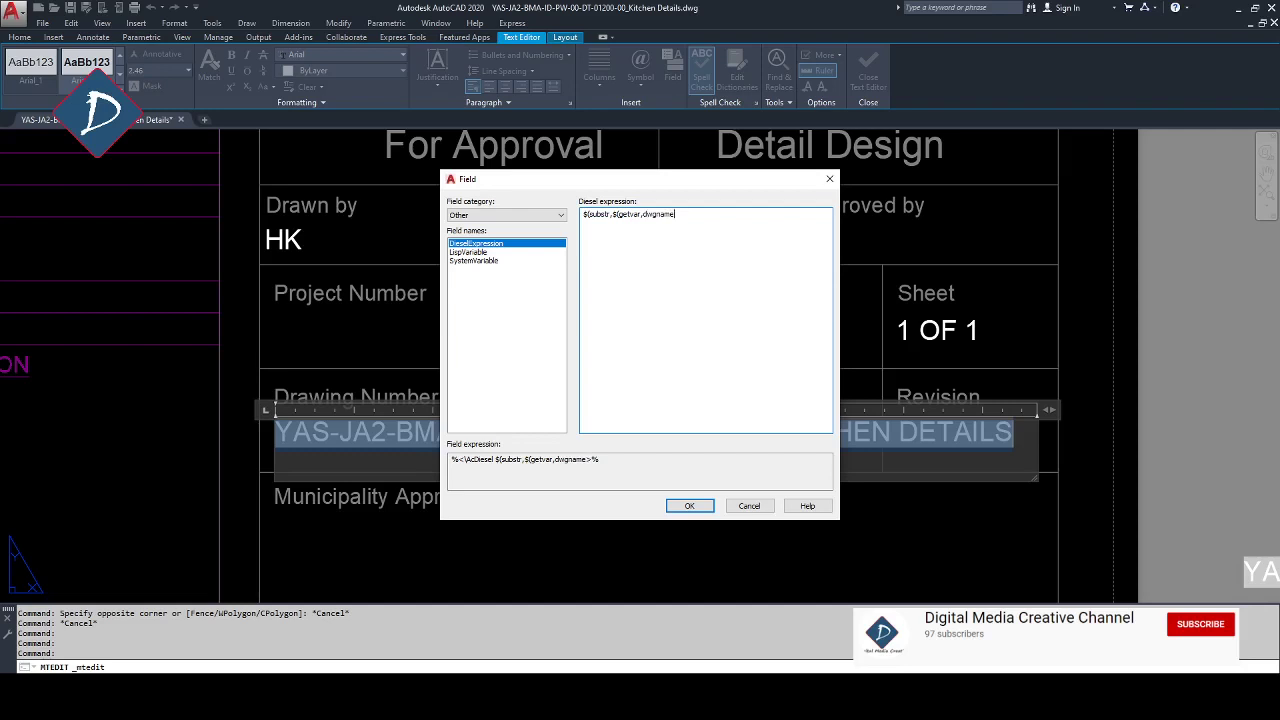
pyautogui.write('),1,32)')
# Highlight the substr/getvar, start 1 and length 32 parts of the expression, then apply the field.
pyautogui.moveTo(681, 213); pyautogui.dragTo(580, 213)
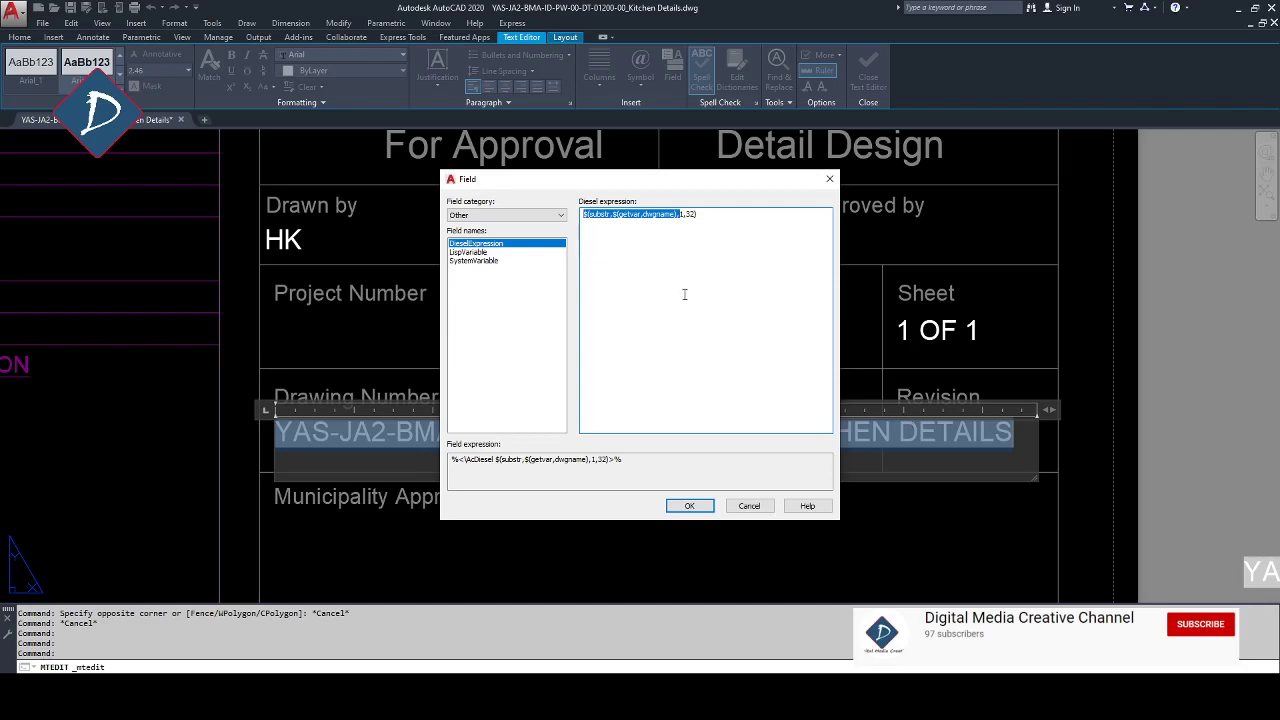
pyautogui.click(694, 214)
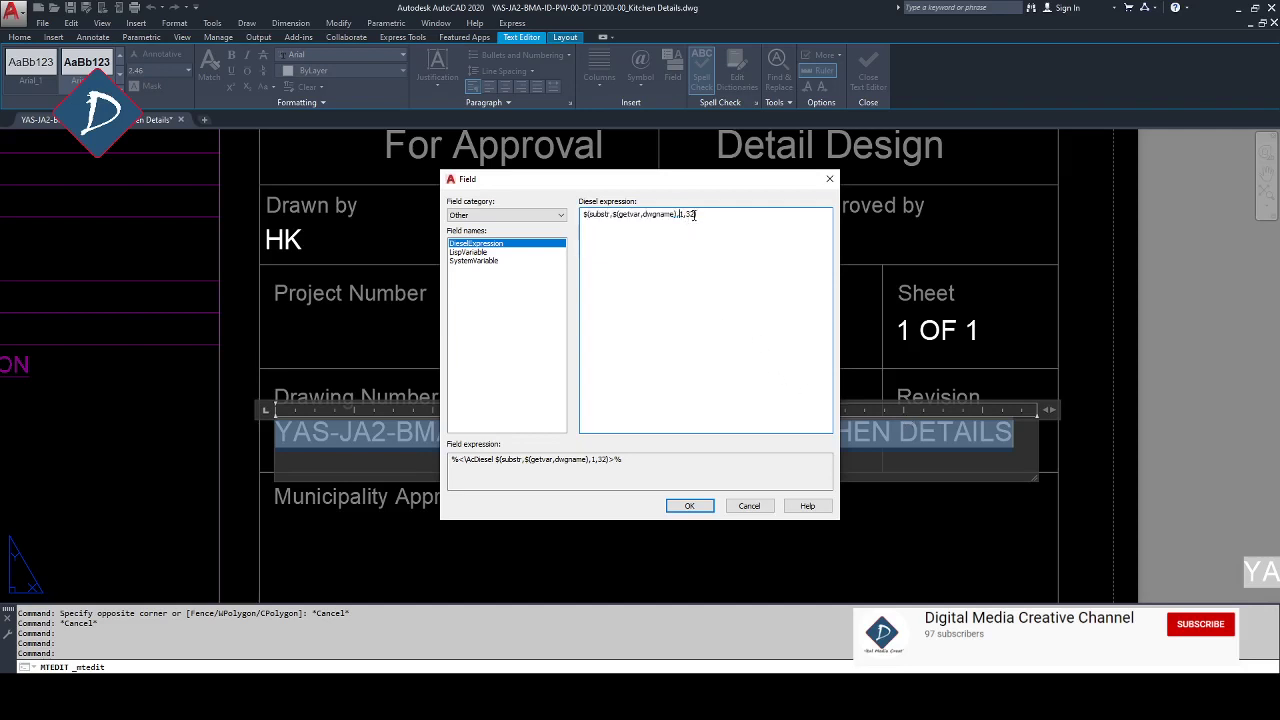
pyautogui.moveTo(696, 214); pyautogui.dragTo(675, 214)
pyautogui.click(737, 251)
pyautogui.doubleClick(682, 214)
pyautogui.moveTo(700, 179); pyautogui.dragTo(452, 189)
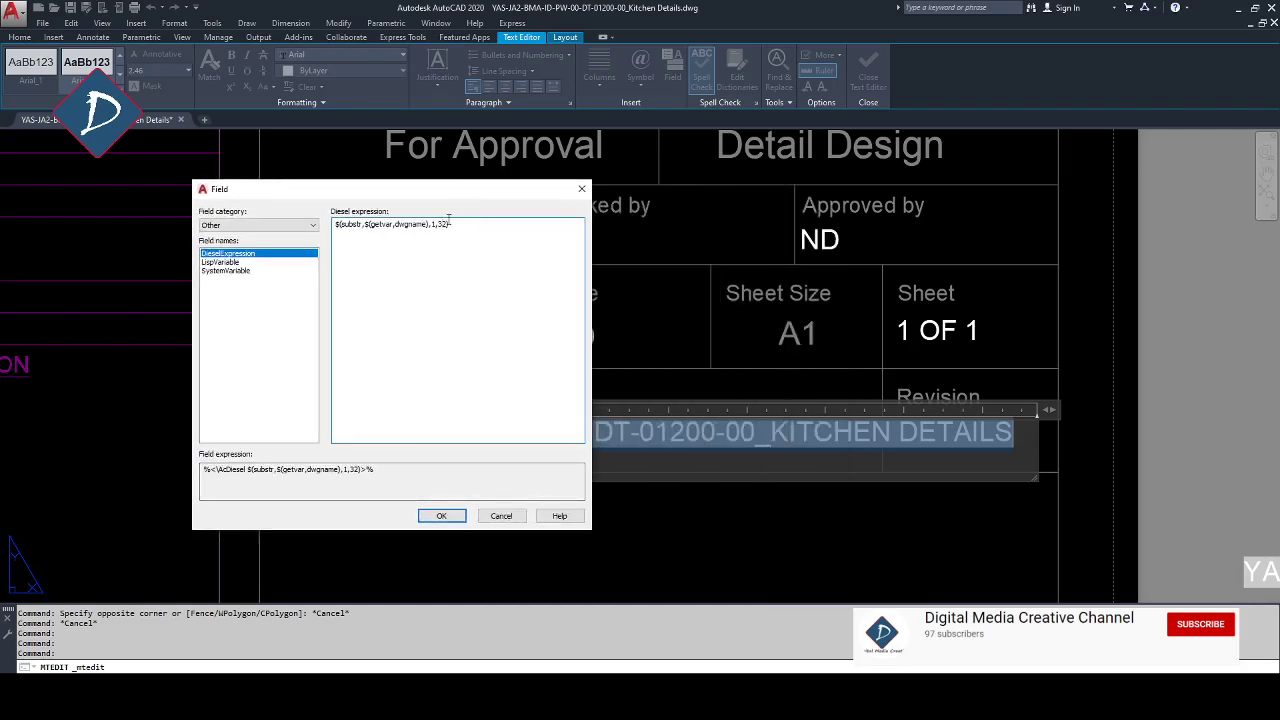
pyautogui.doubleClick(443, 224)
pyautogui.moveTo(462, 193); pyautogui.dragTo(764, 172)
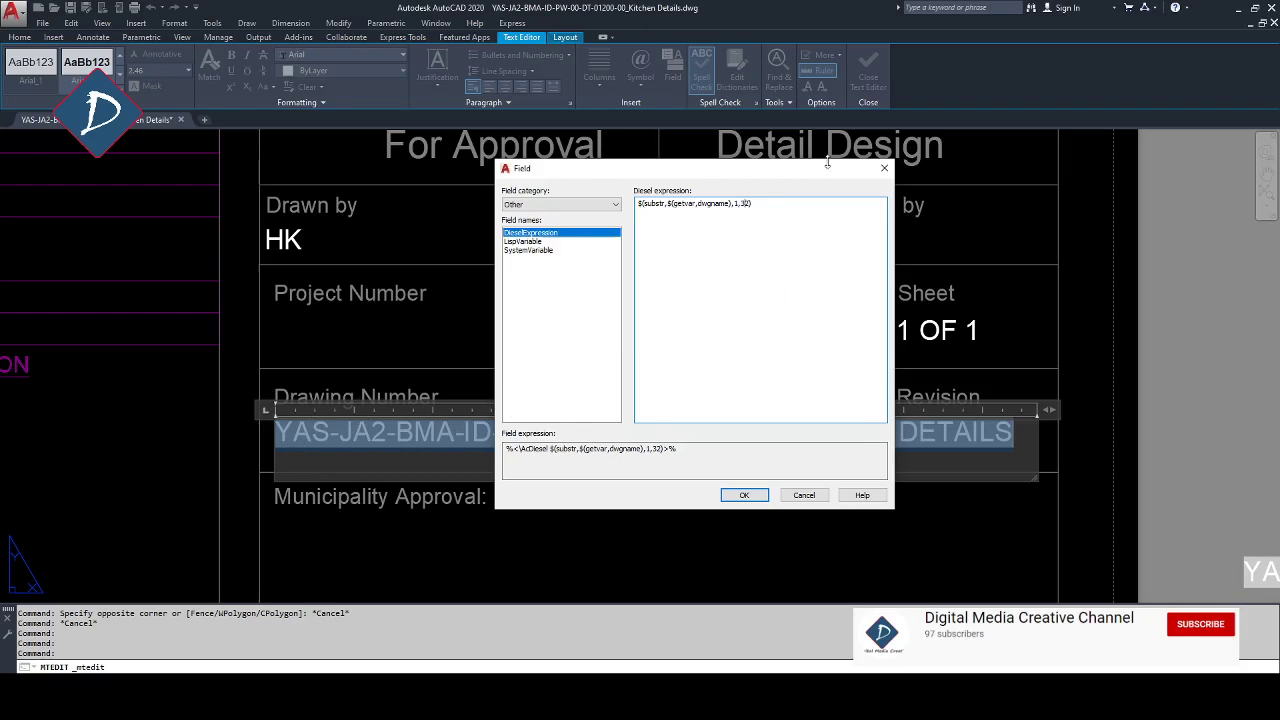
pyautogui.click(744, 495)
# Close the text editor, compare with the file name in Explorer, then reopen the number's Field settings.
pyautogui.click(746, 553)
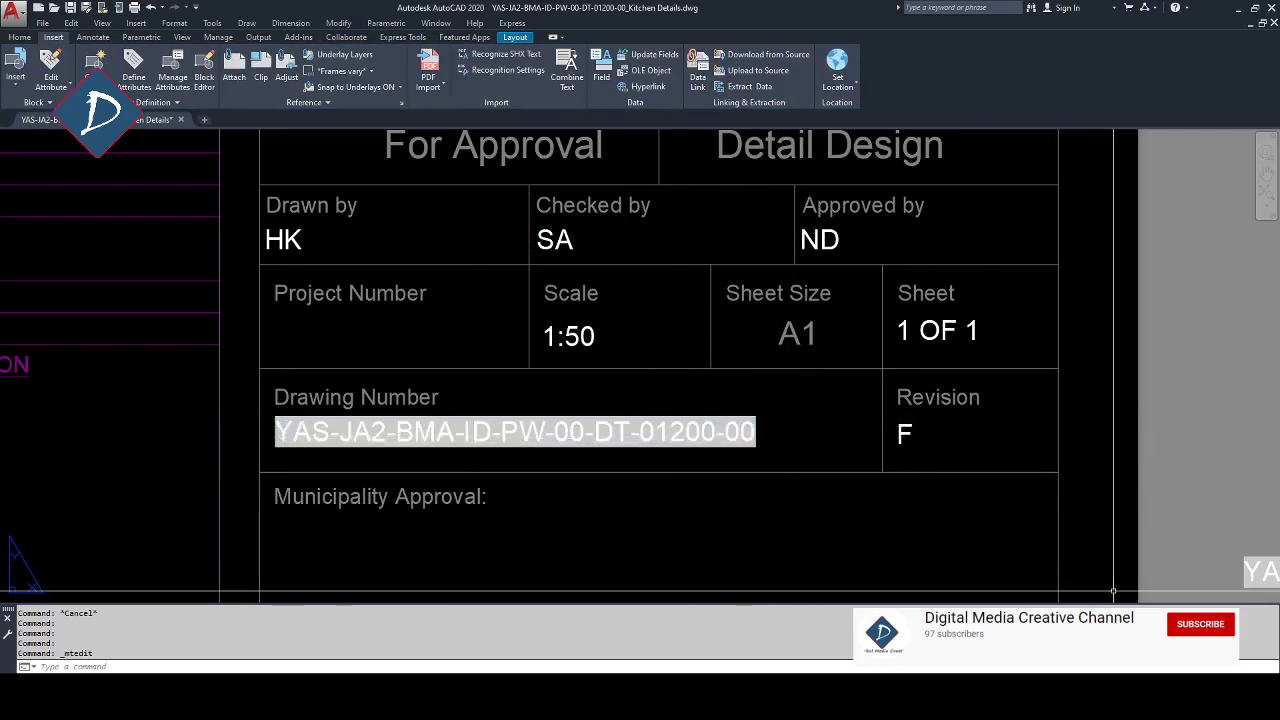
pyautogui.hotkey('alt', 'Tab')
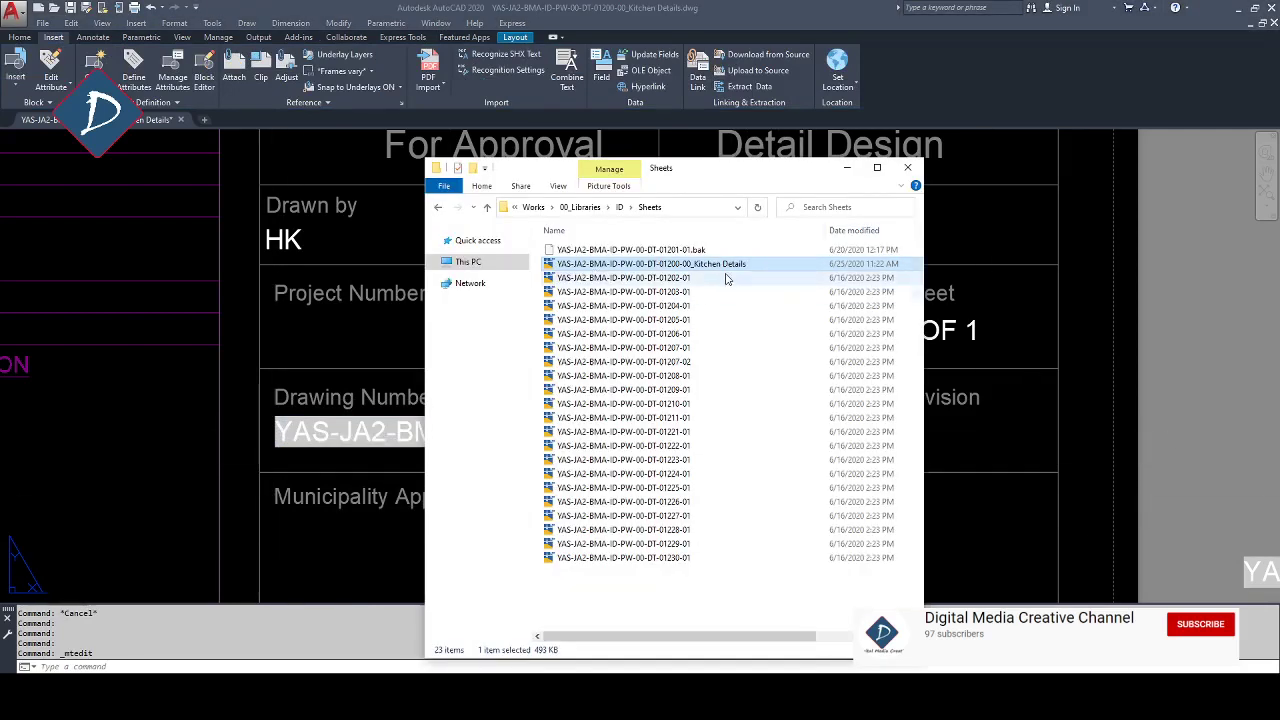
pyautogui.hotkey('alt', 'Tab')
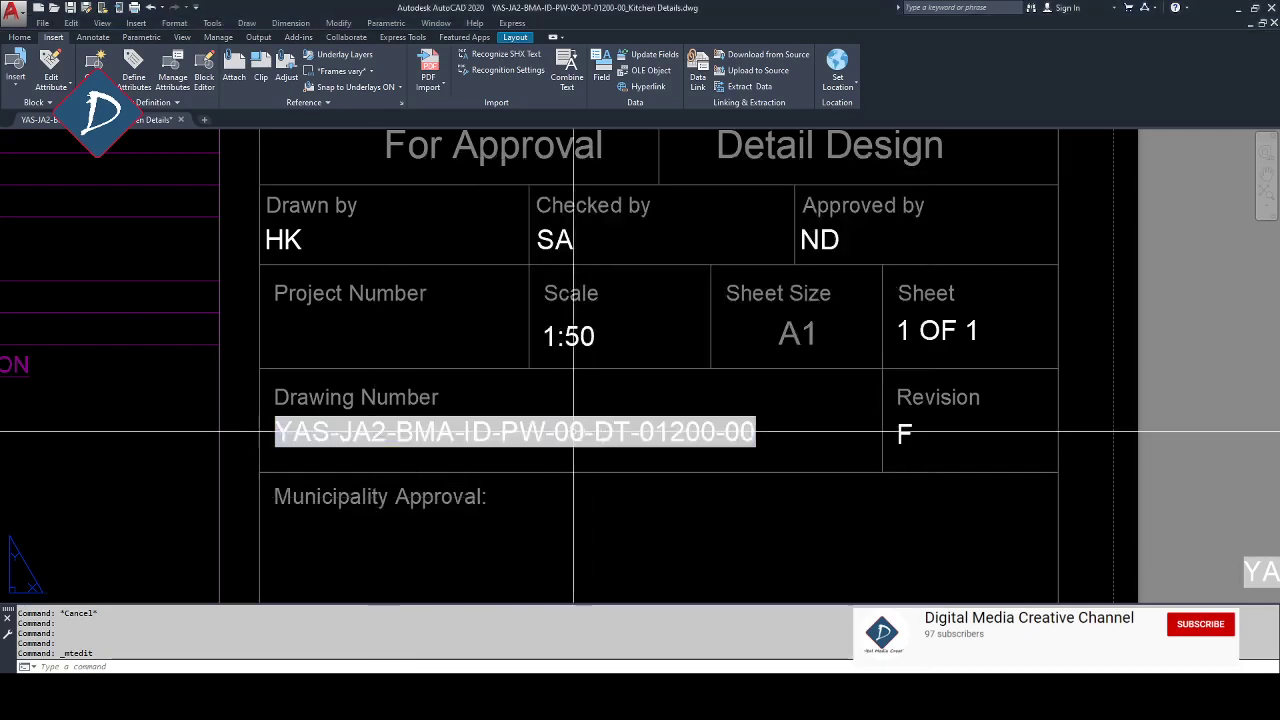
pyautogui.doubleClick(579, 432)
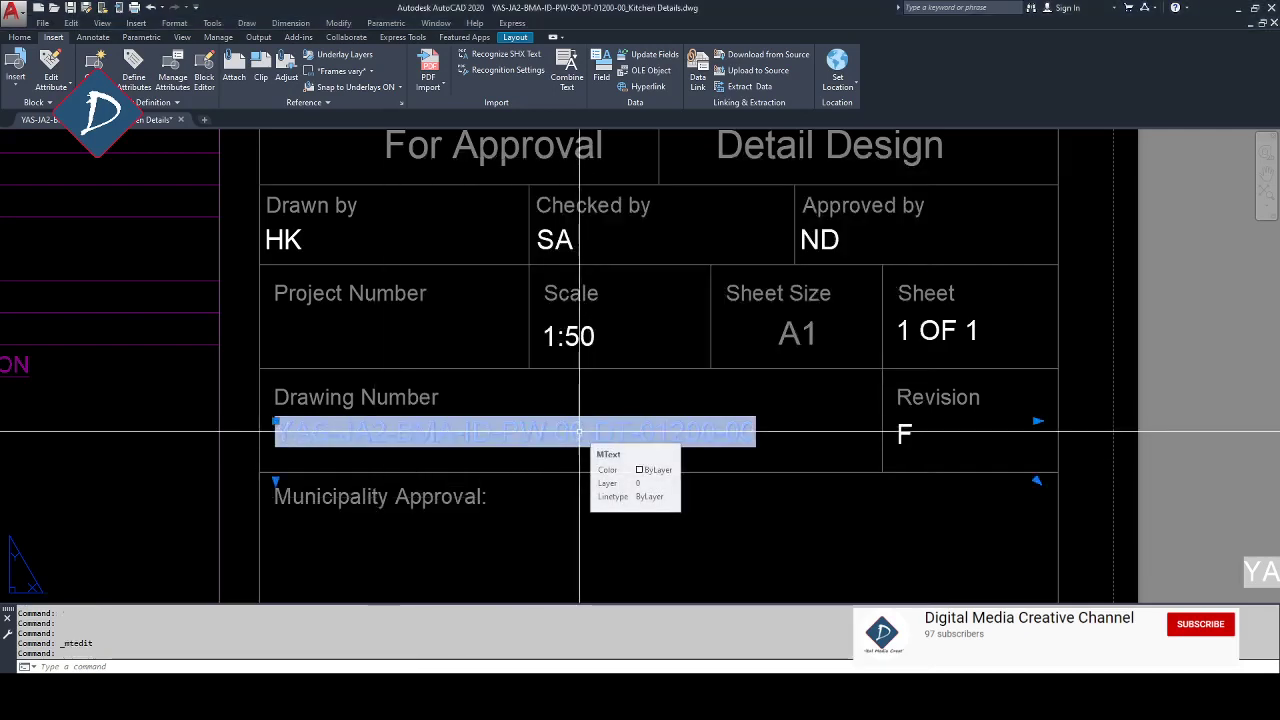
pyautogui.hotkey('ctrl', 'f')
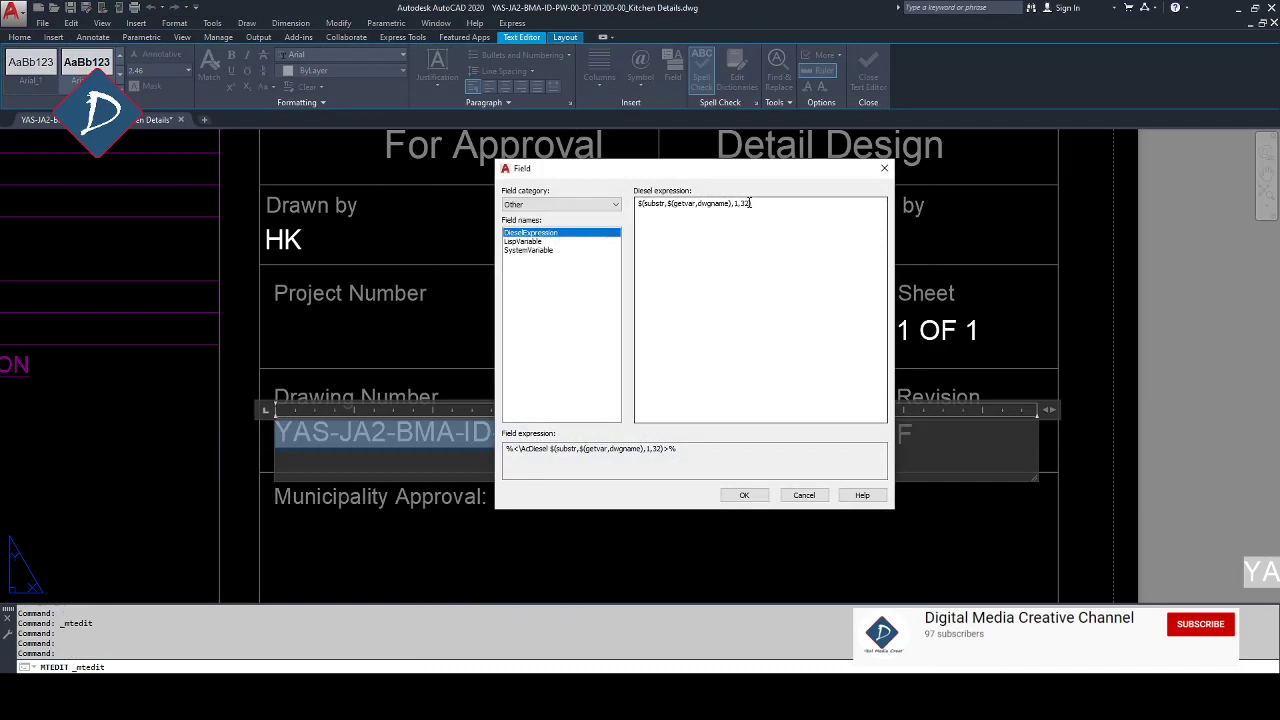
# Change the DIESEL substr length from 32 to 7 so the drawing number shows YAS-JA2.
pyautogui.doubleClick(746, 203)
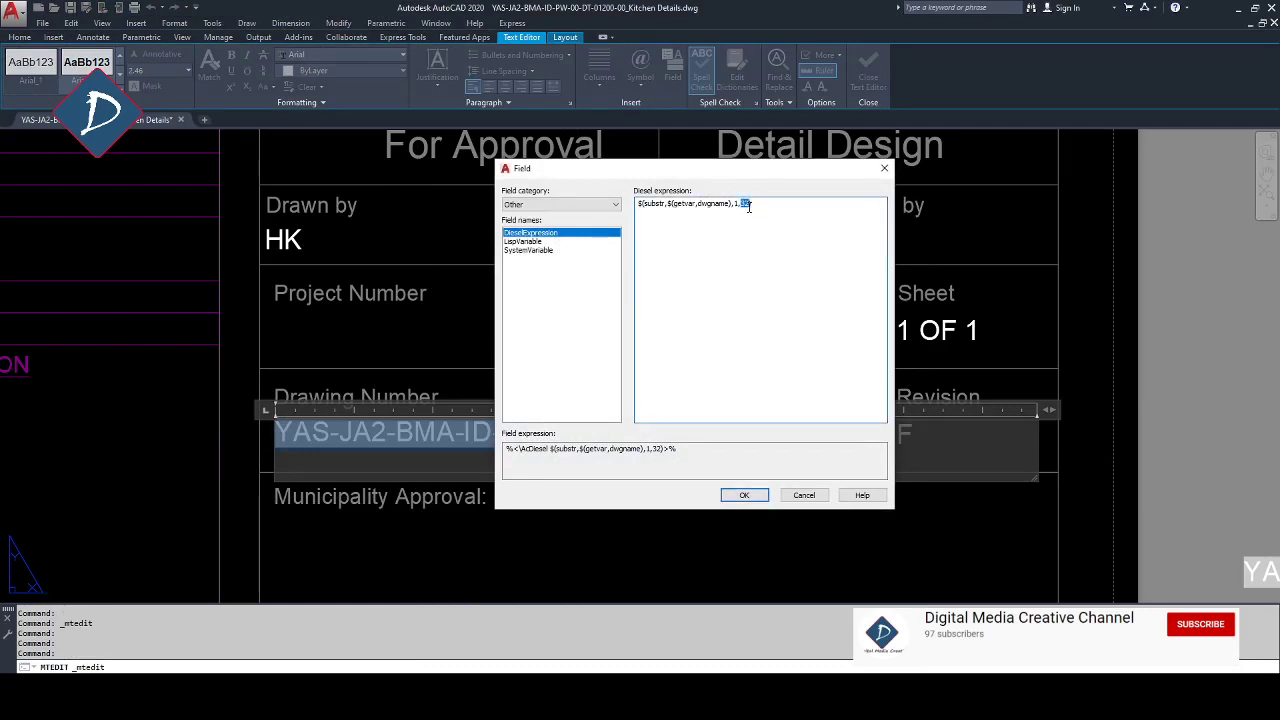
pyautogui.moveTo(728, 168); pyautogui.dragTo(896, 185)
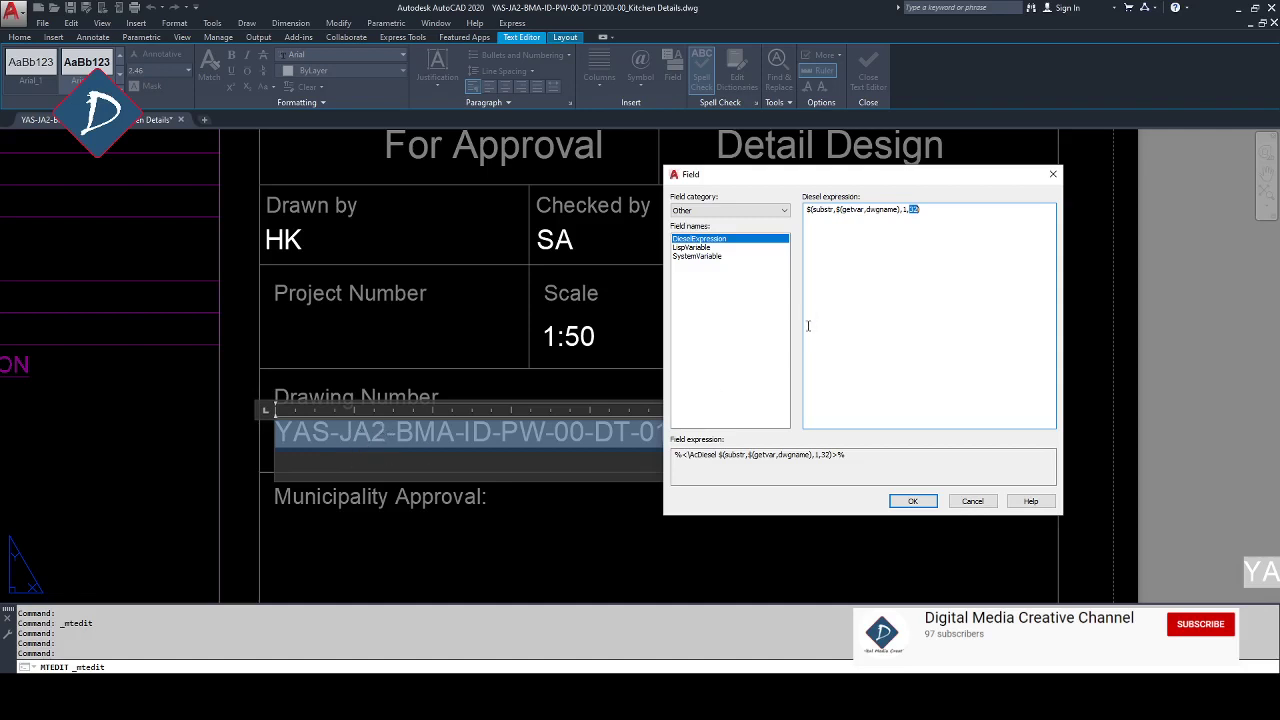
pyautogui.write('7')
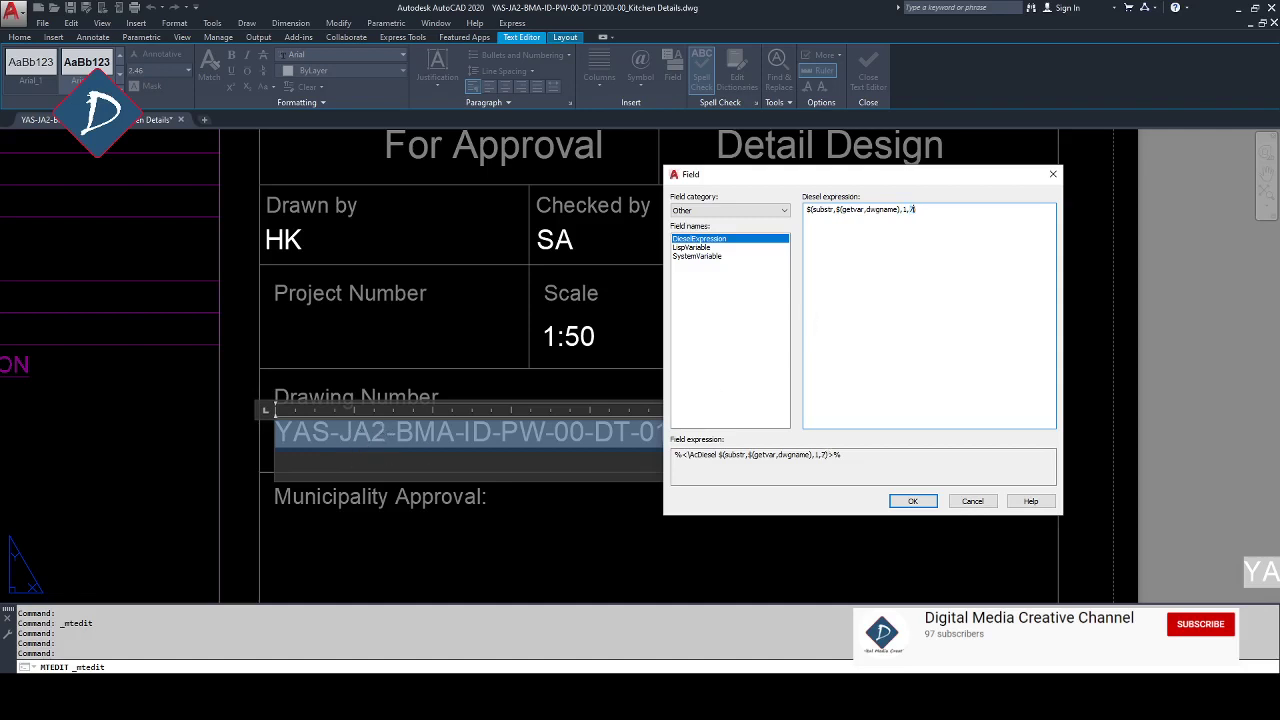
pyautogui.click(912, 501)
pyautogui.click(495, 455)
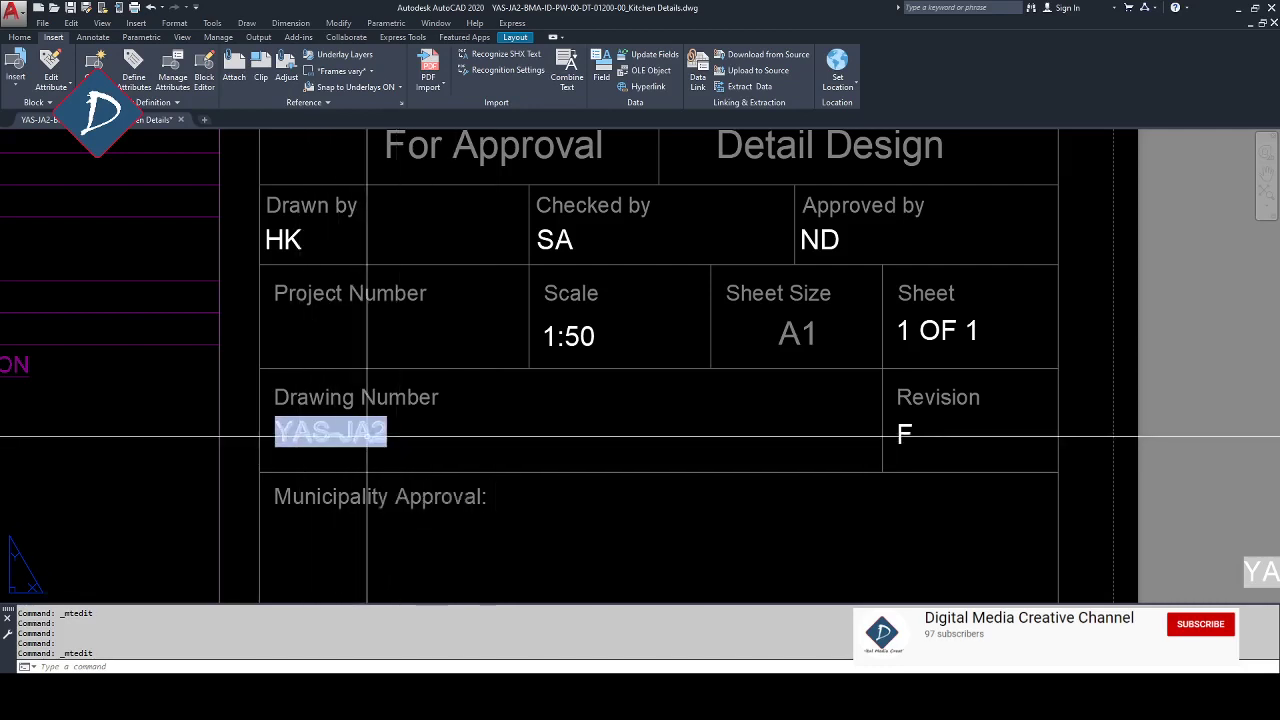
# Set the DIESEL substr length back from 7 to 32 to show the full drawing number.
pyautogui.doubleClick(367, 437)
pyautogui.doubleClick(367, 437)
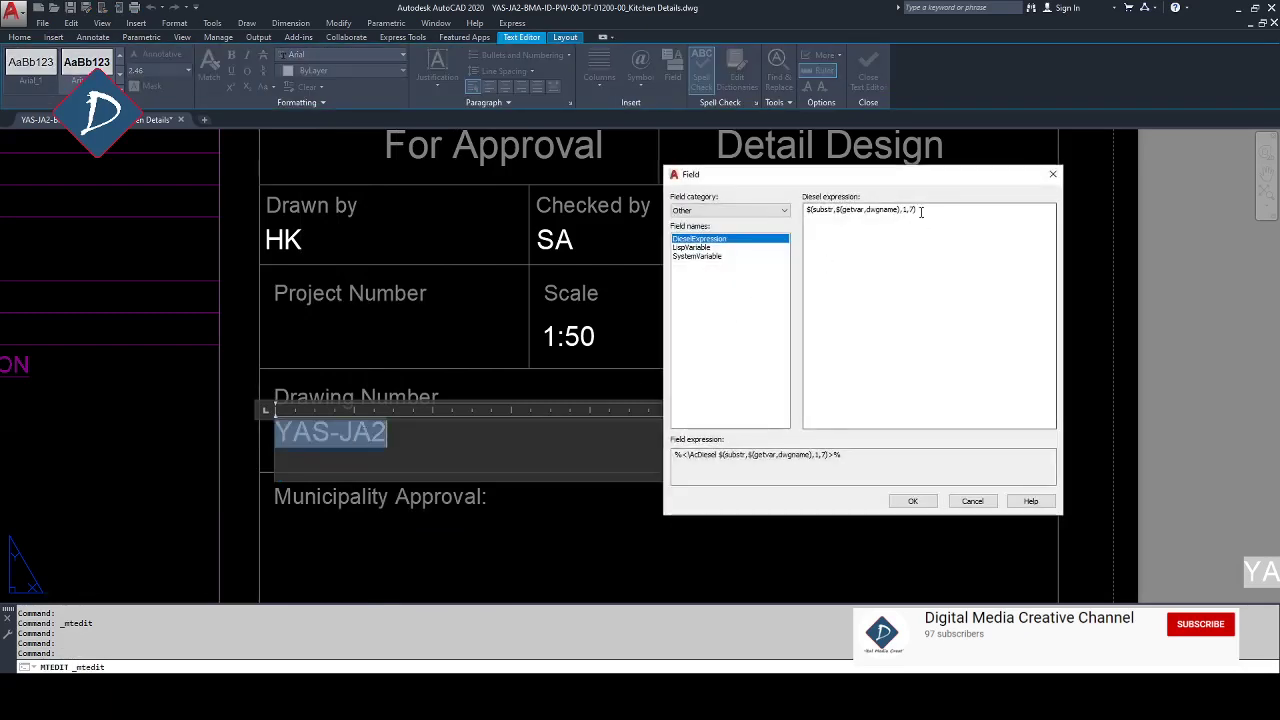
pyautogui.press('BackSpace')
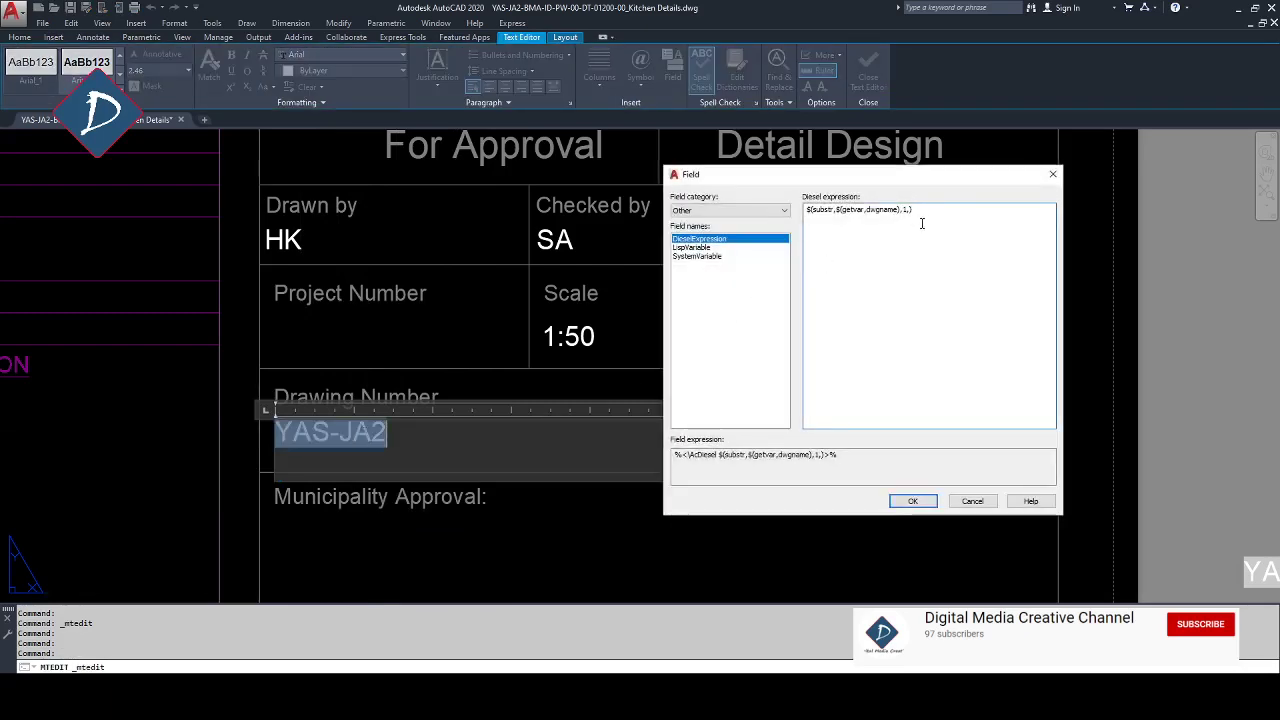
pyautogui.write('32')
pyautogui.click(912, 501)
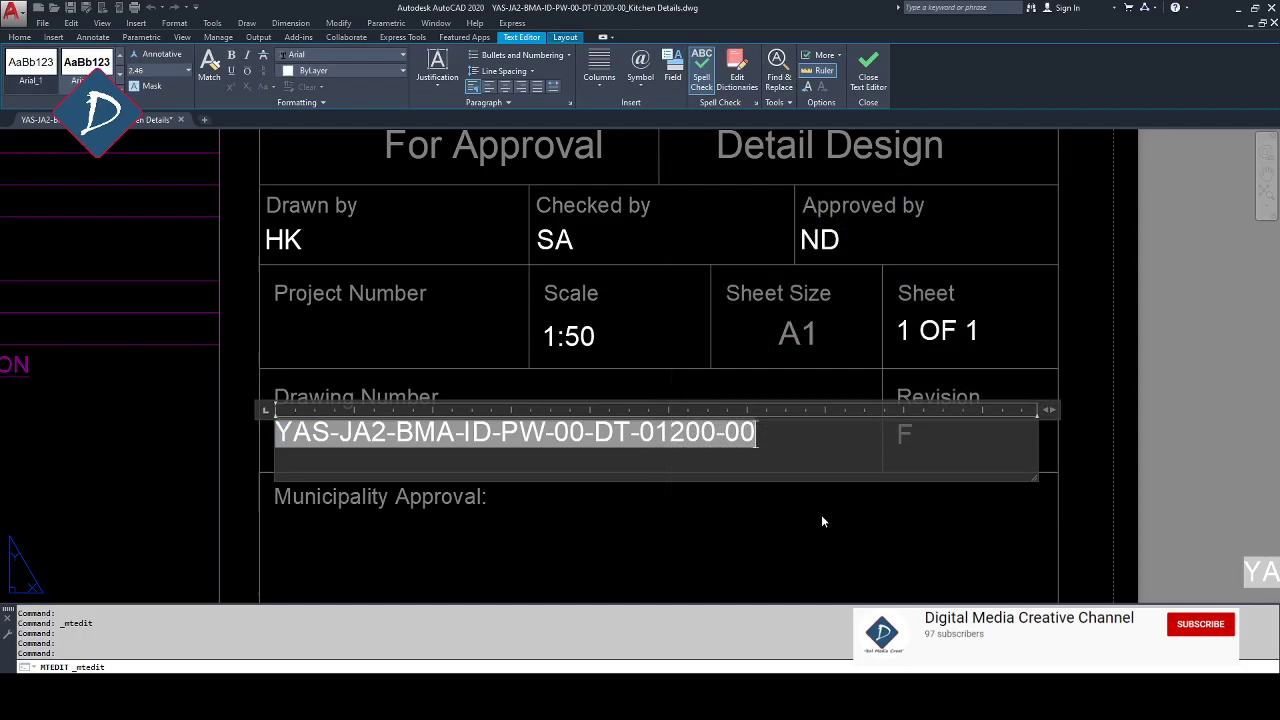
pyautogui.click(743, 534)
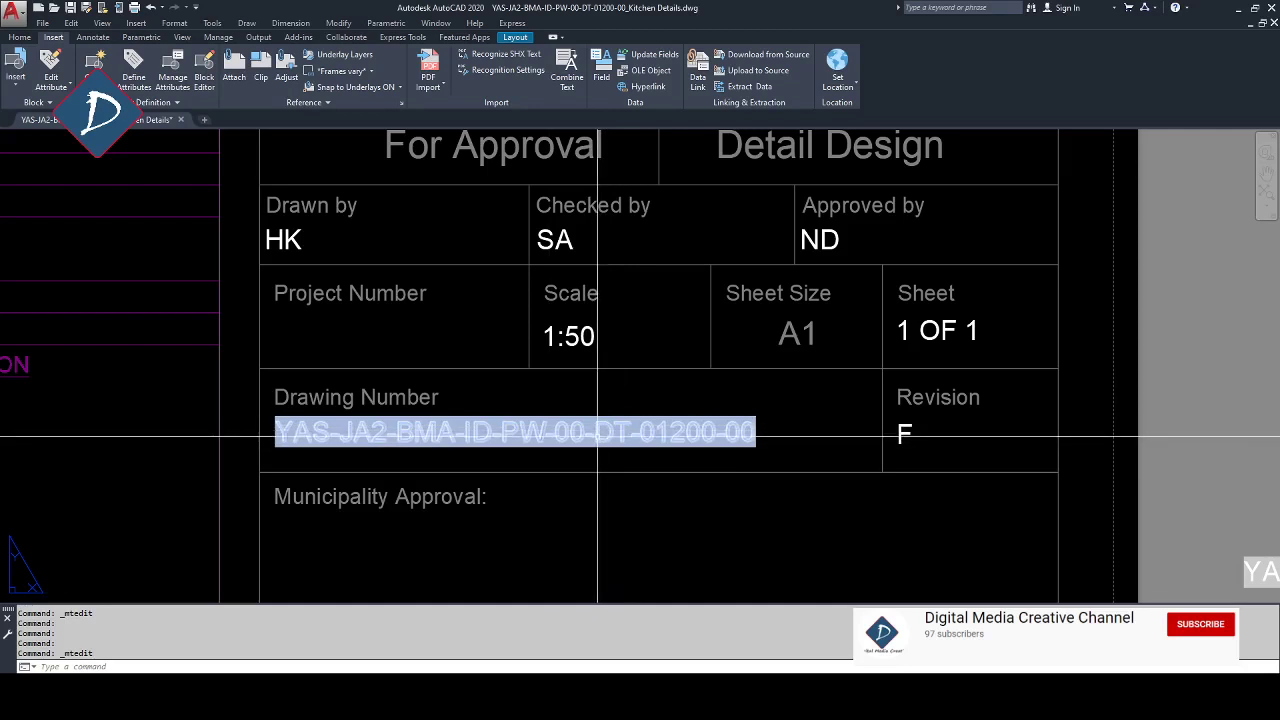
# Change the DIESEL substr start position of the drawing number field to 21.
pyautogui.doubleClick(605, 433)
pyautogui.hotkey('ctrl', 'f')
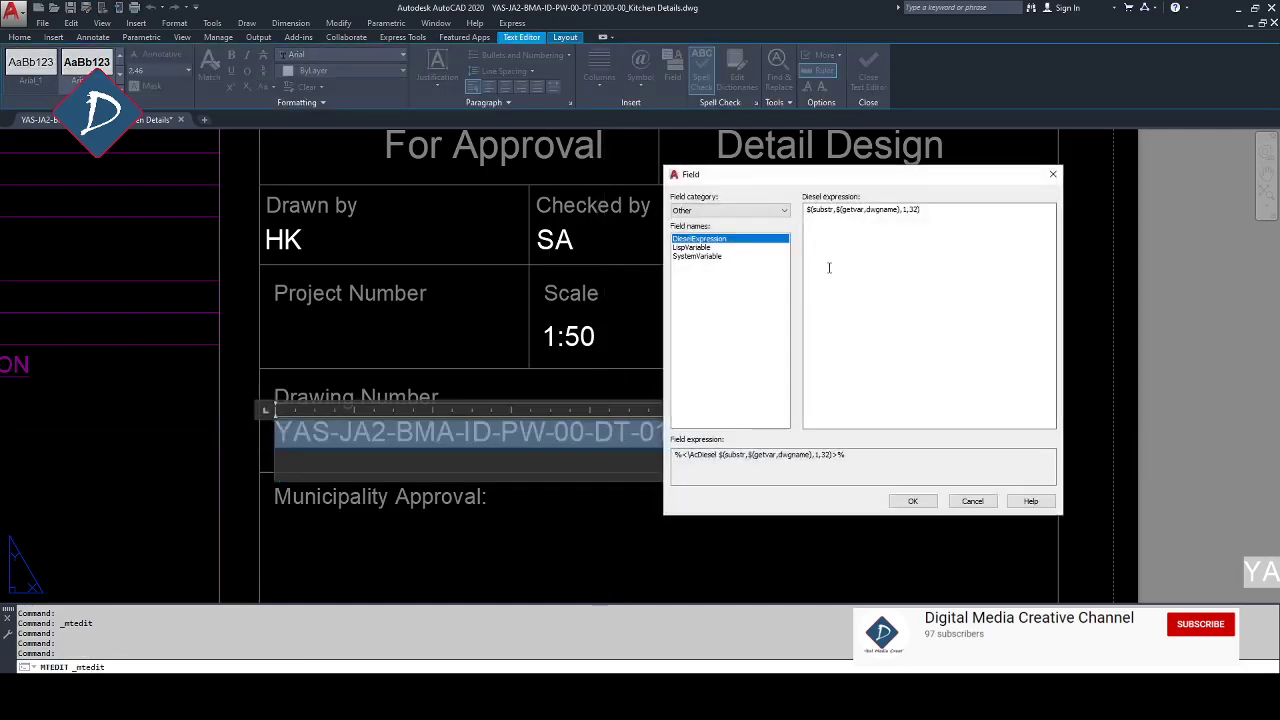
pyautogui.click(921, 209)
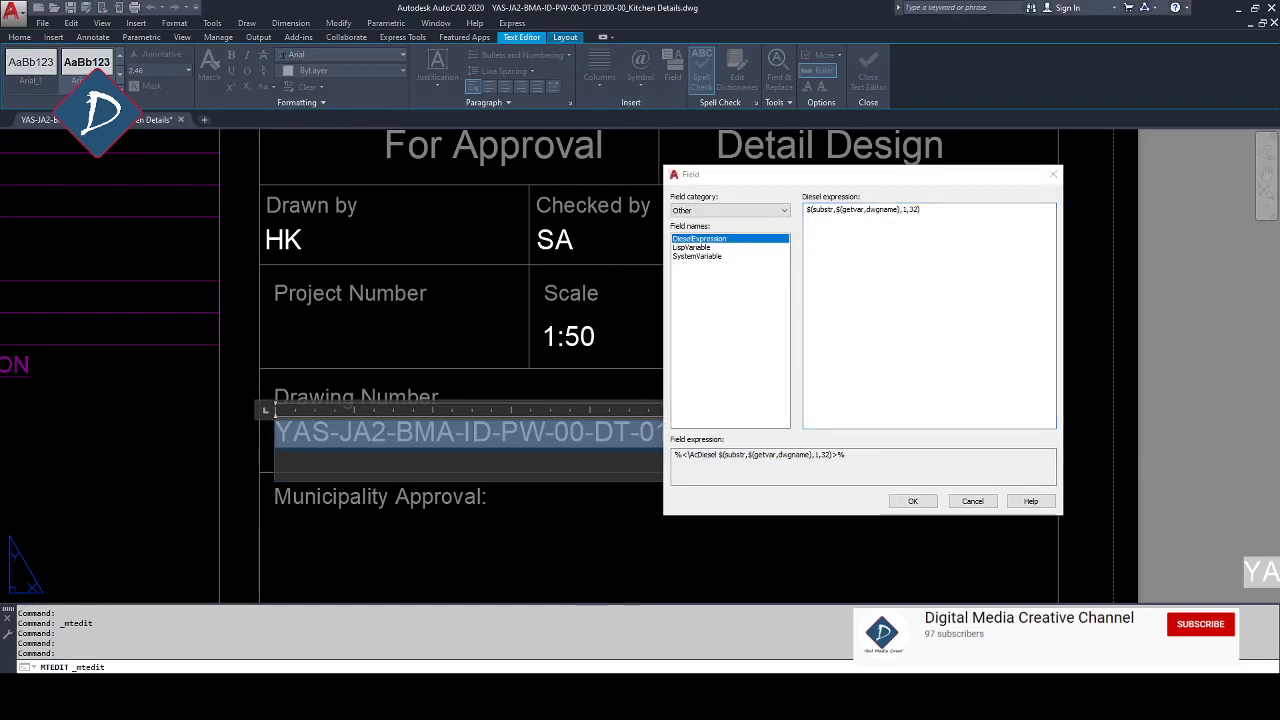
pyautogui.click(921, 237)
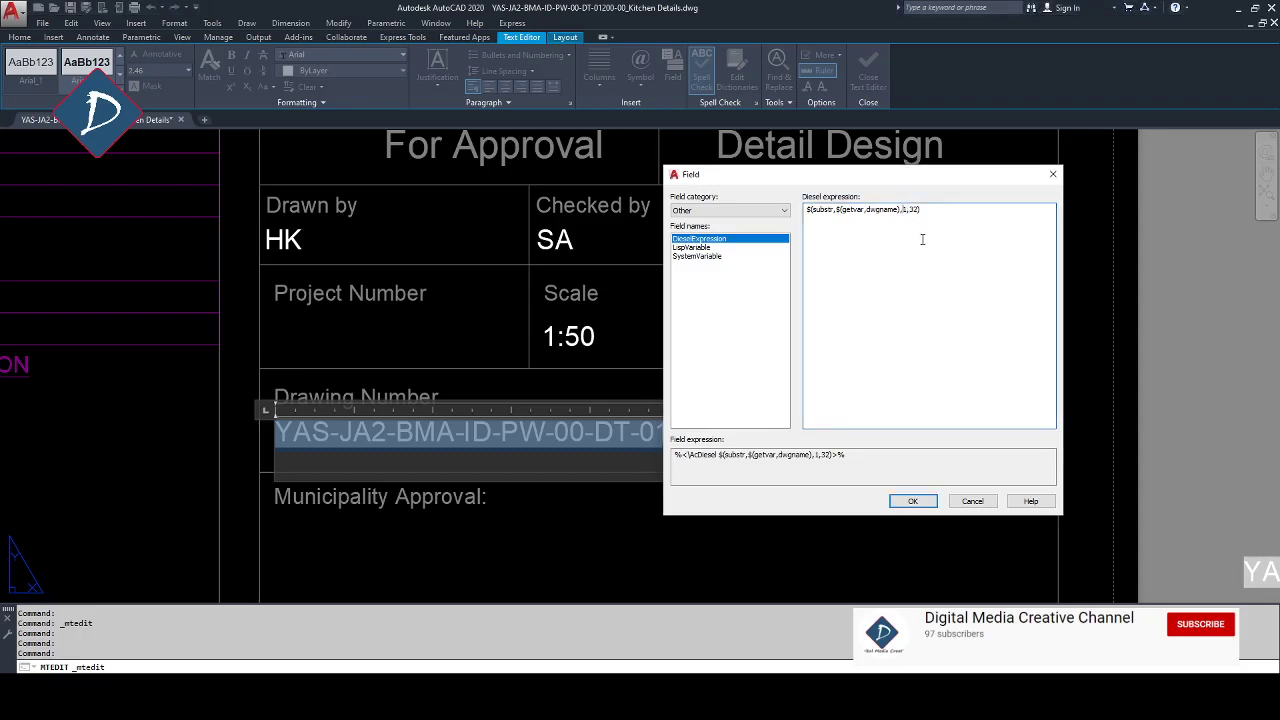
pyautogui.click(903, 209)
pyautogui.write('25')
pyautogui.press('BackSpace')
pyautogui.click(911, 503)
pyautogui.click(912, 501)
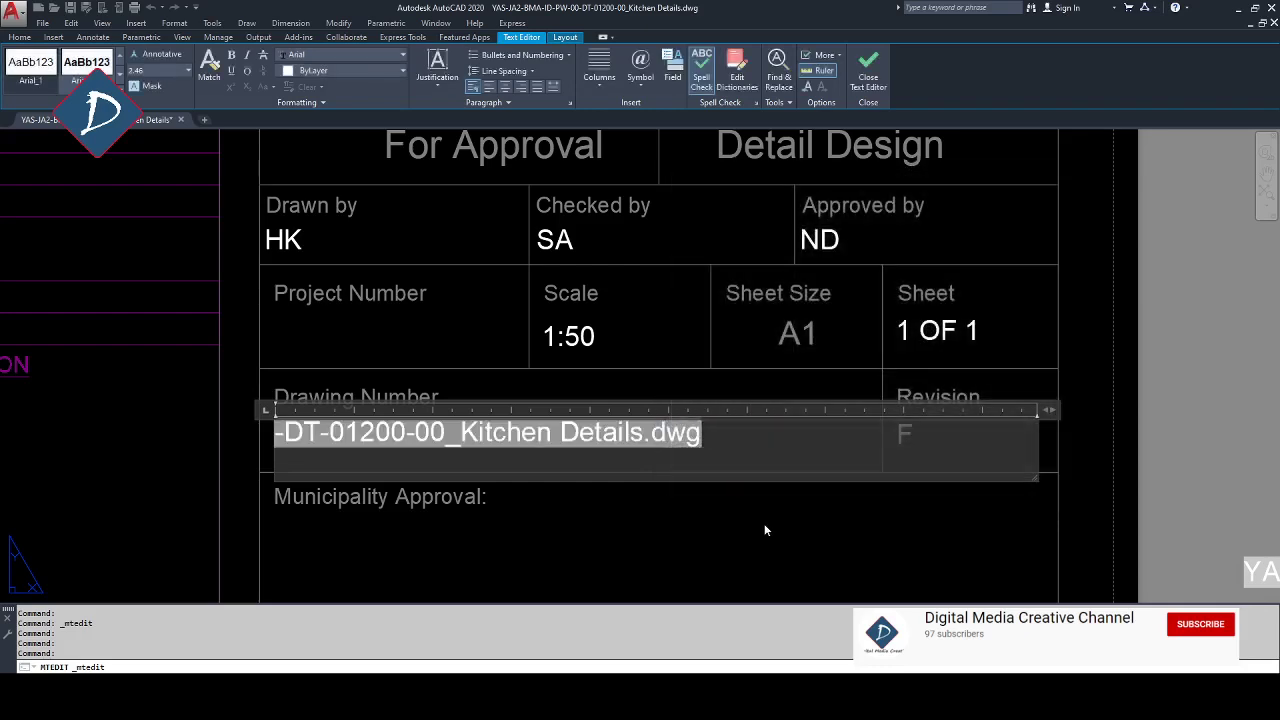
# Change the substr length from 32 to 11 so the field reads -DT-01200-0.
pyautogui.doubleClick(650, 440)
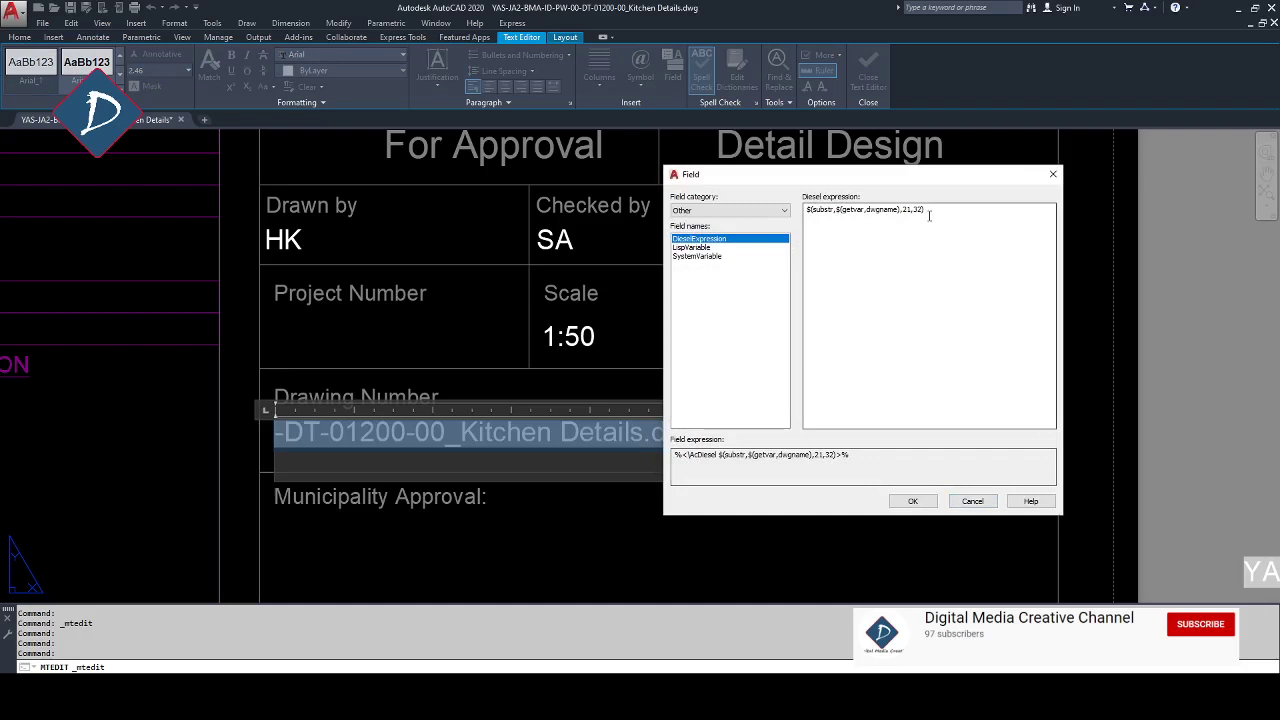
pyautogui.doubleClick(917, 209)
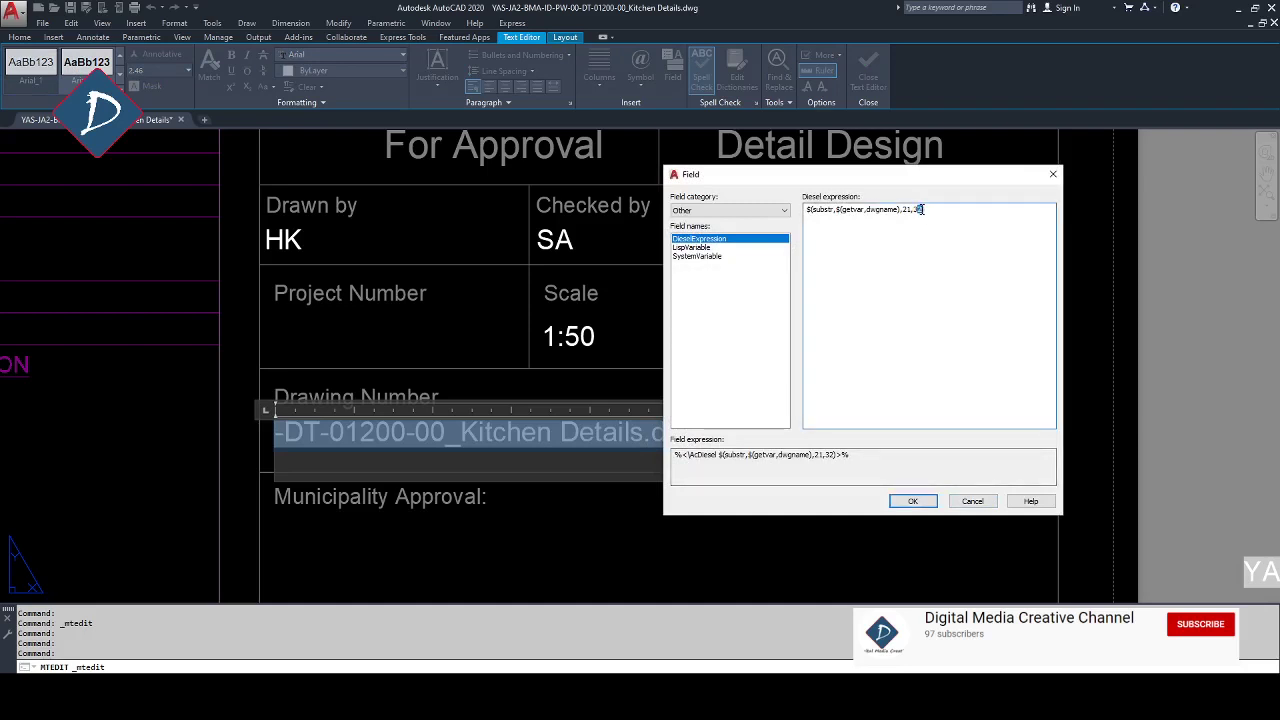
pyautogui.press('BackSpace')
pyautogui.write('11')
pyautogui.click(913, 501)
pyautogui.click(852, 534)
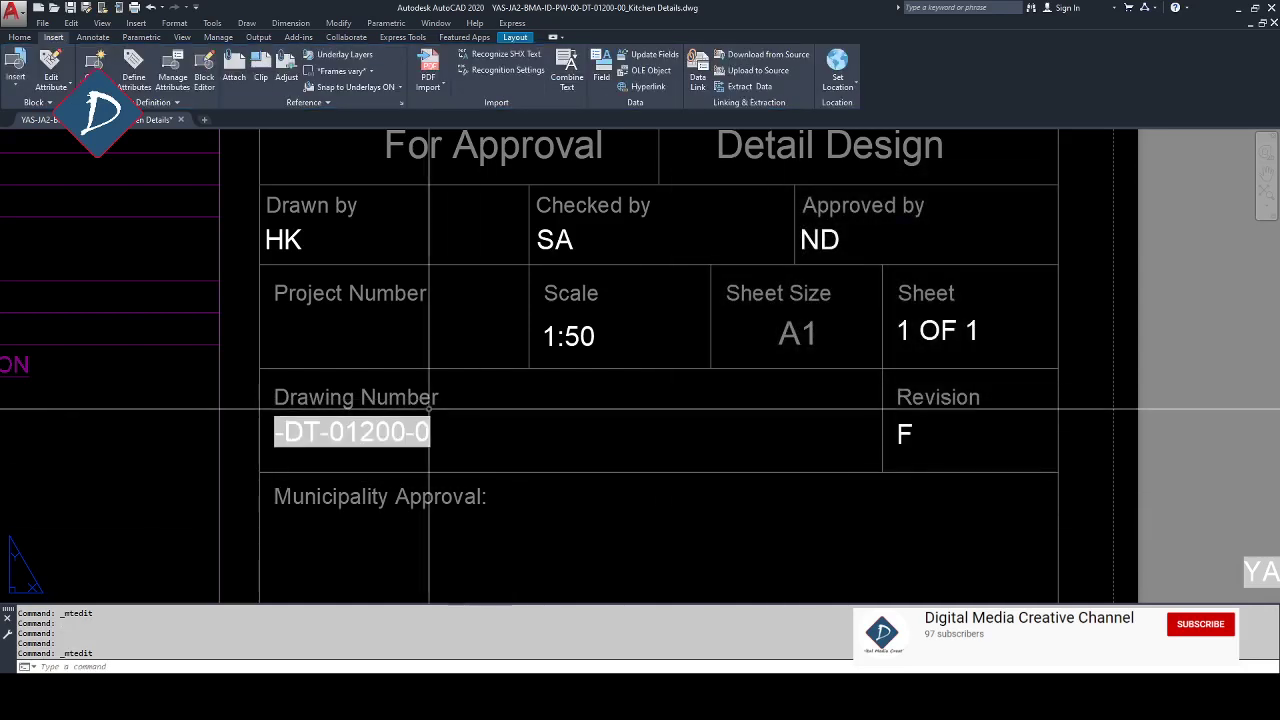
# Reset the DIESEL substr start position from 21 to 1, showing the first 11 characters.
pyautogui.doubleClick(400, 431)
pyautogui.doubleClick(350, 431)
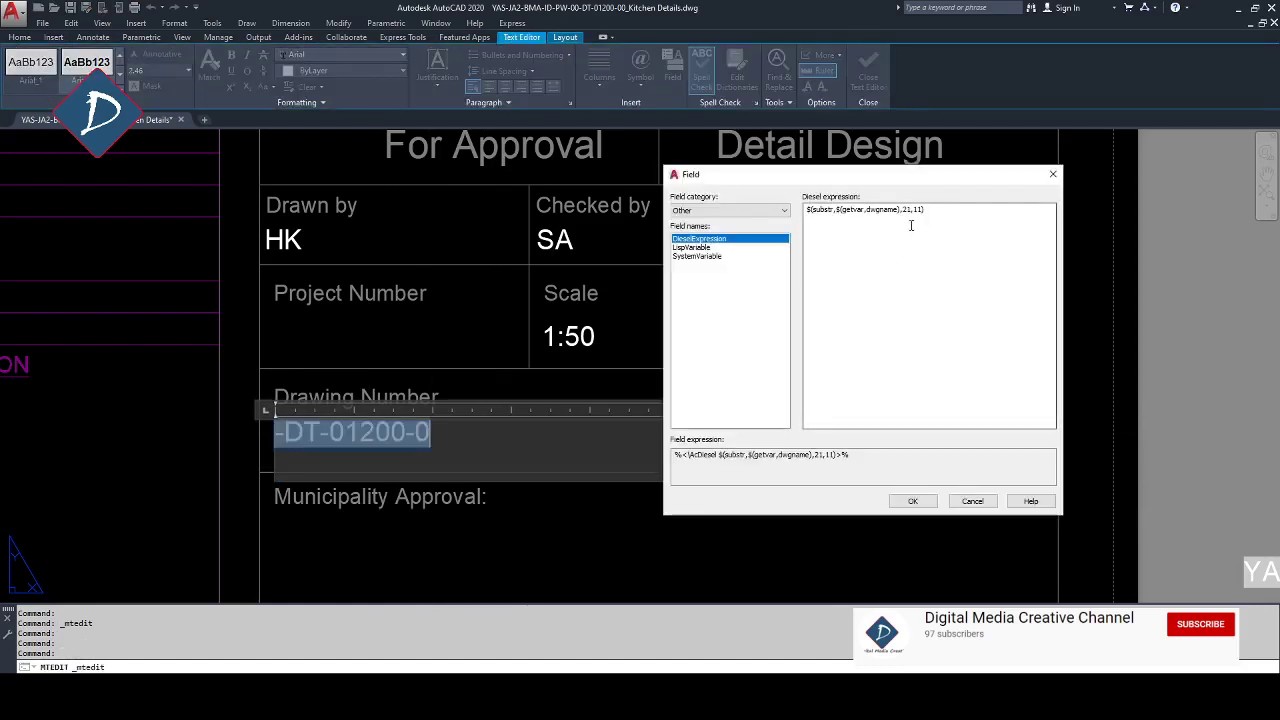
pyautogui.doubleClick(905, 209)
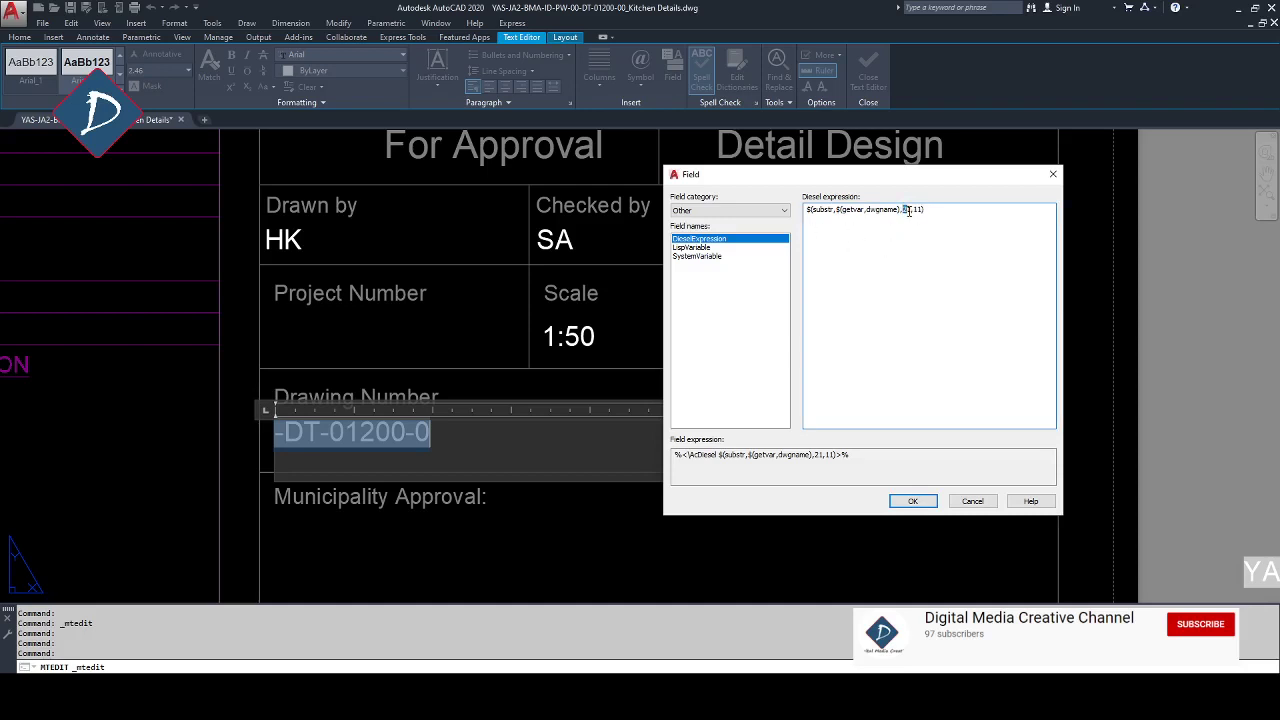
pyautogui.write('1')
pyautogui.click(910, 500)
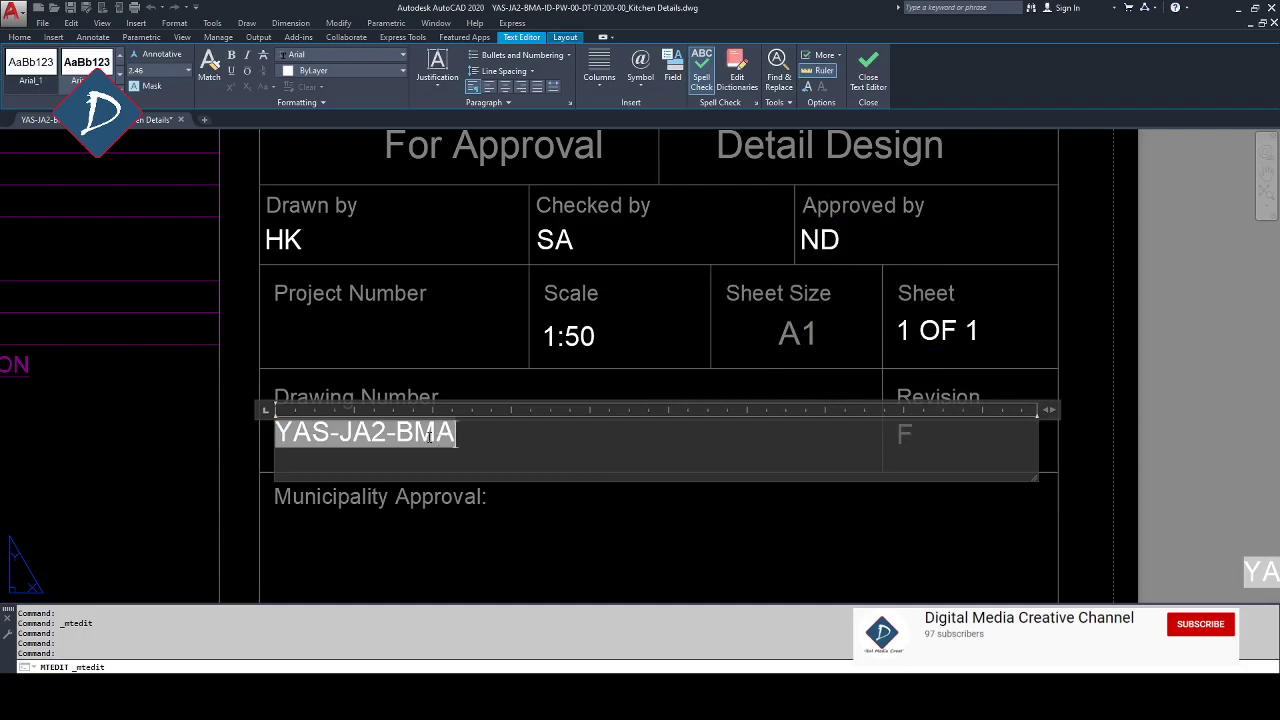
# Change the substr length from 11 to 32 so the full drawing number reappears.
pyautogui.doubleClick(450, 433)
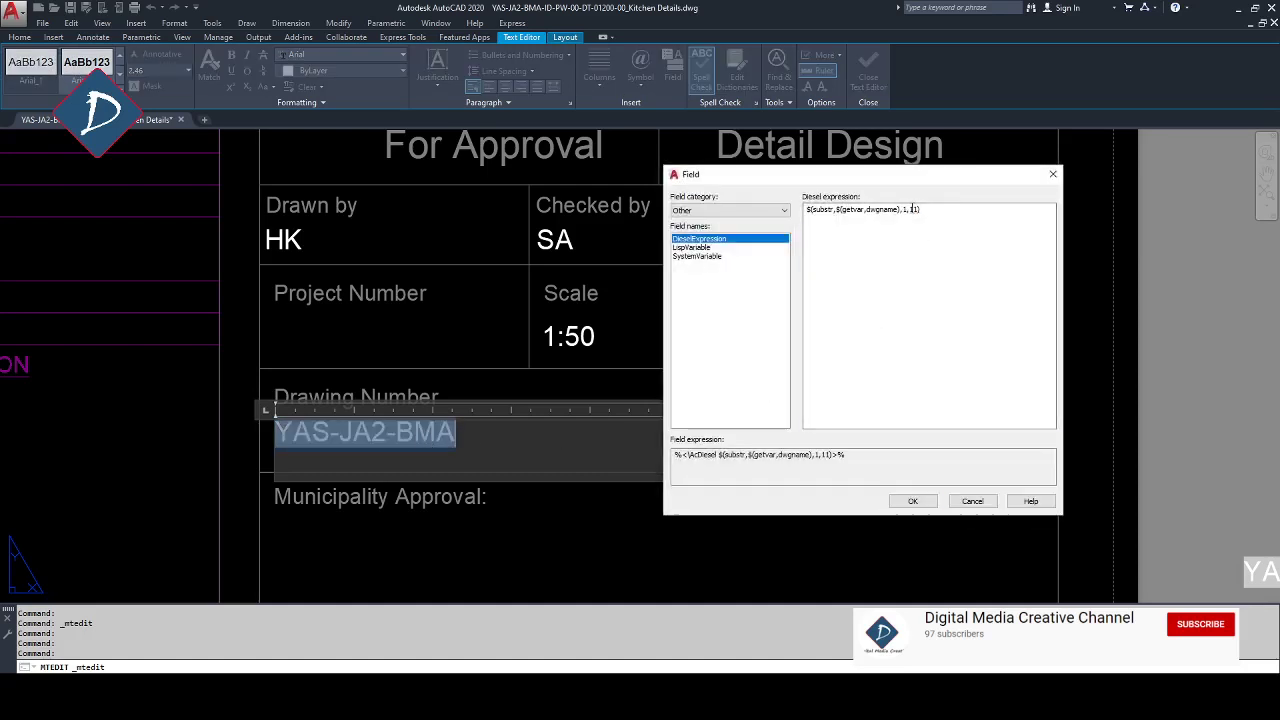
pyautogui.doubleClick(913, 209)
pyautogui.write('32')
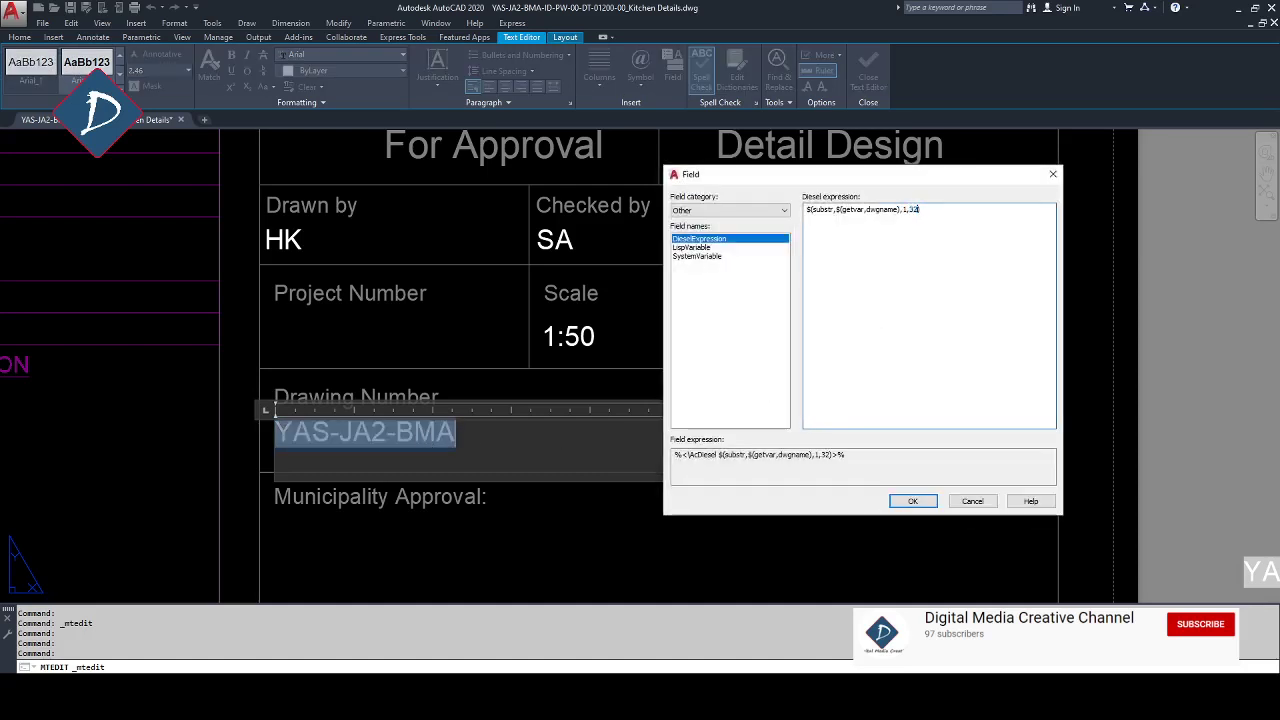
pyautogui.click(912, 500)
pyautogui.click(803, 517)
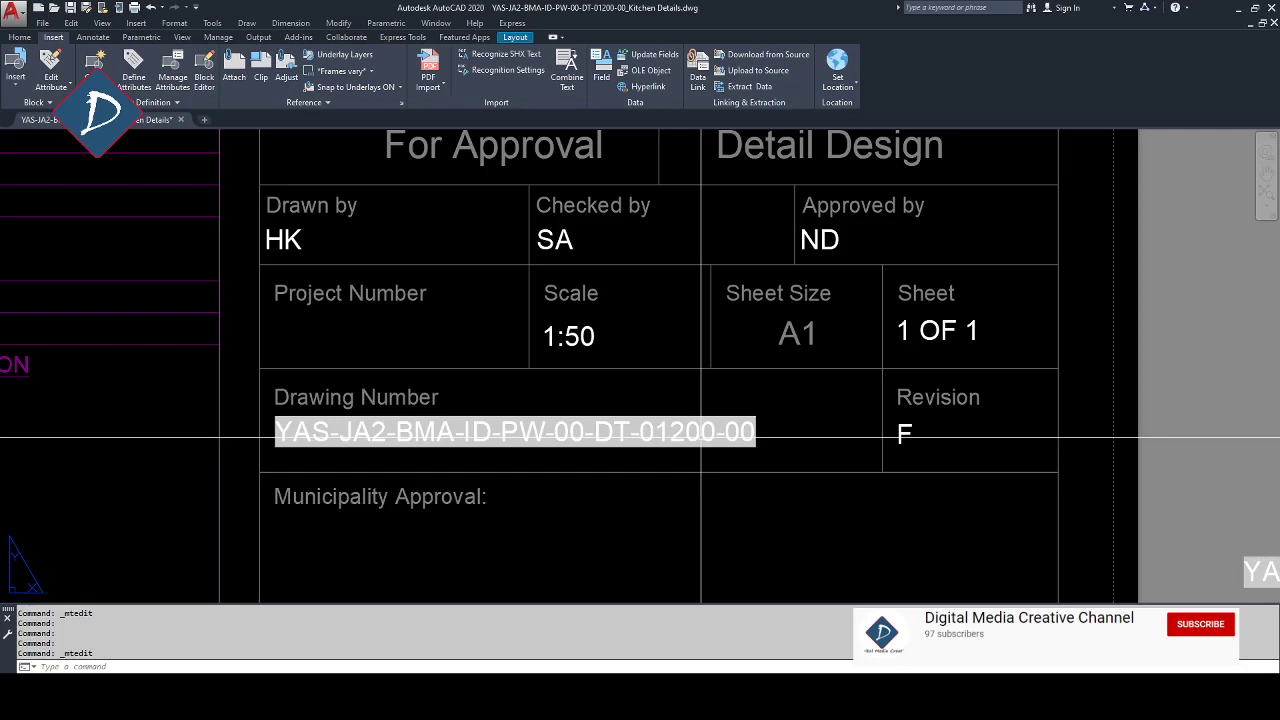
pyautogui.moveTo(790, 414); pyautogui.dragTo(806, 434, button='middle')
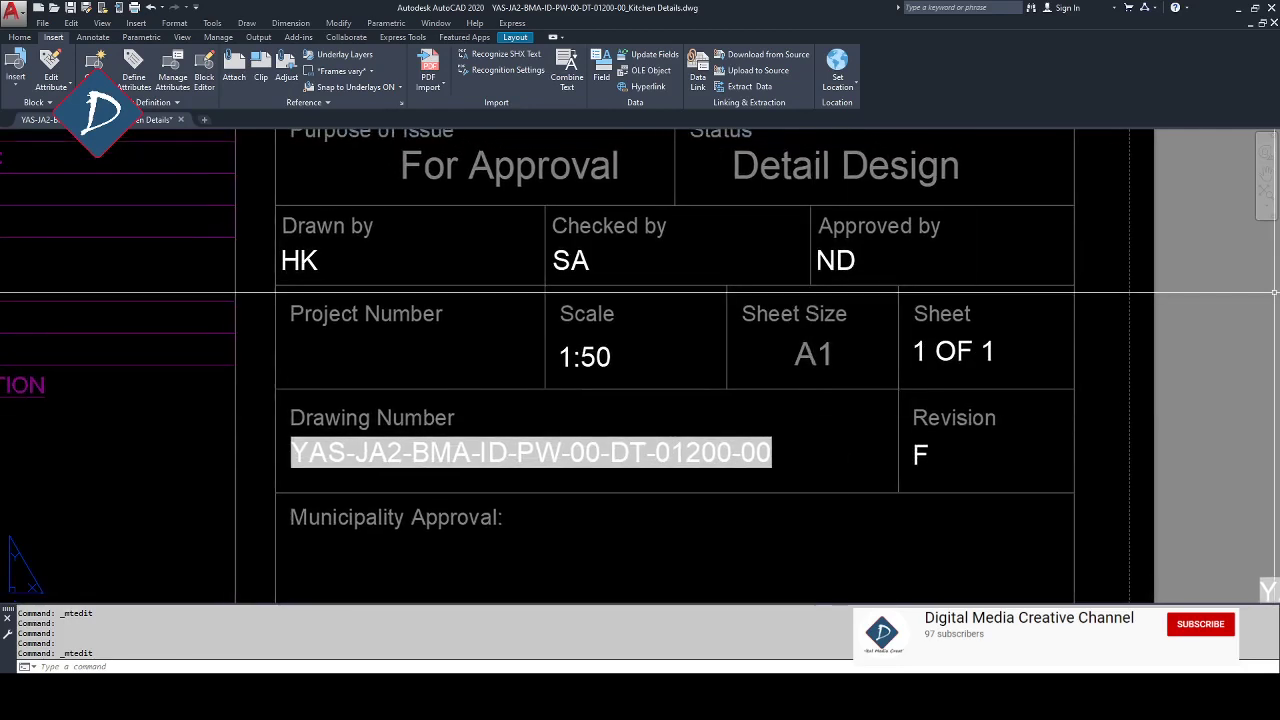
pyautogui.click(655, 452)
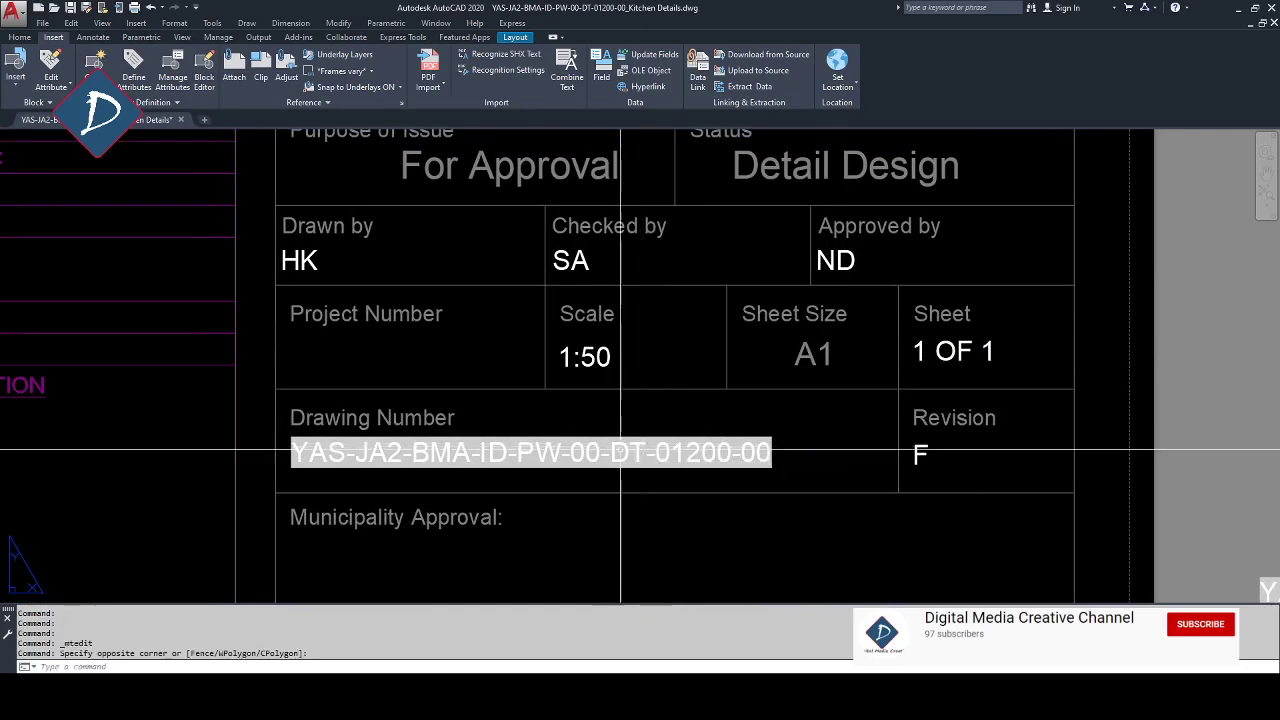
pyautogui.press('Escape')
pyautogui.doubleClick(605, 452)
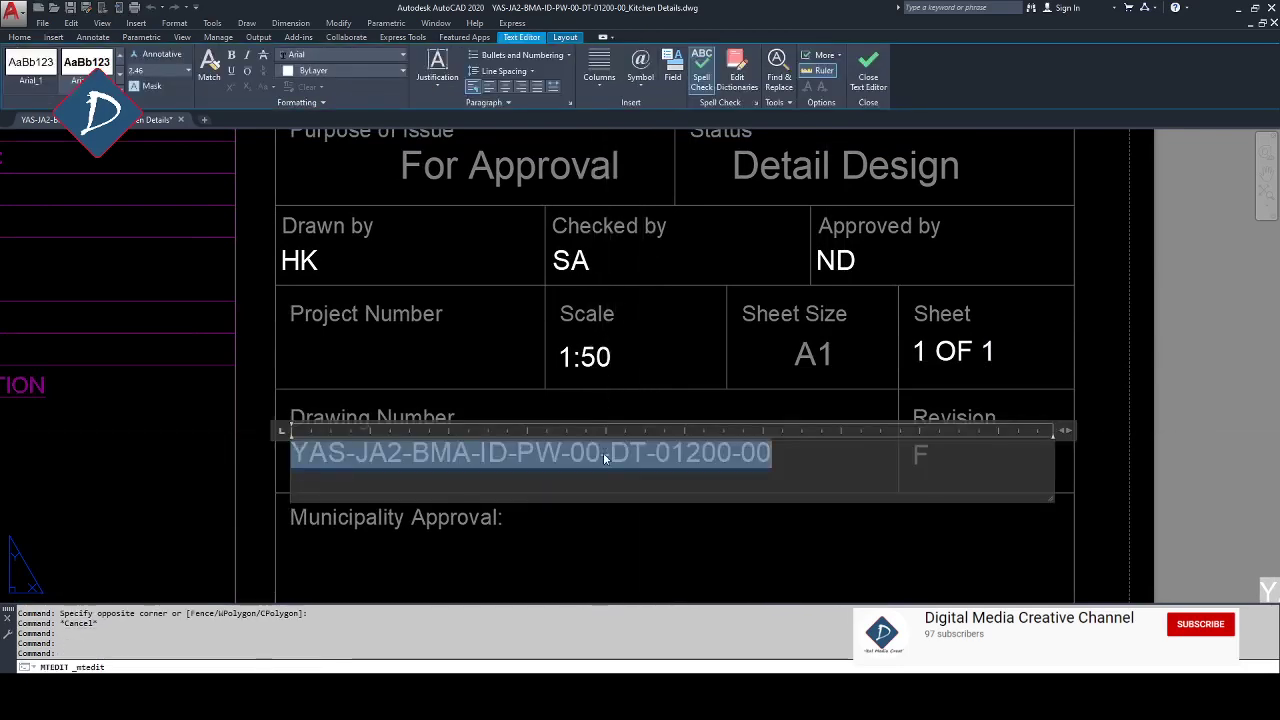
pyautogui.doubleClick(588, 458)
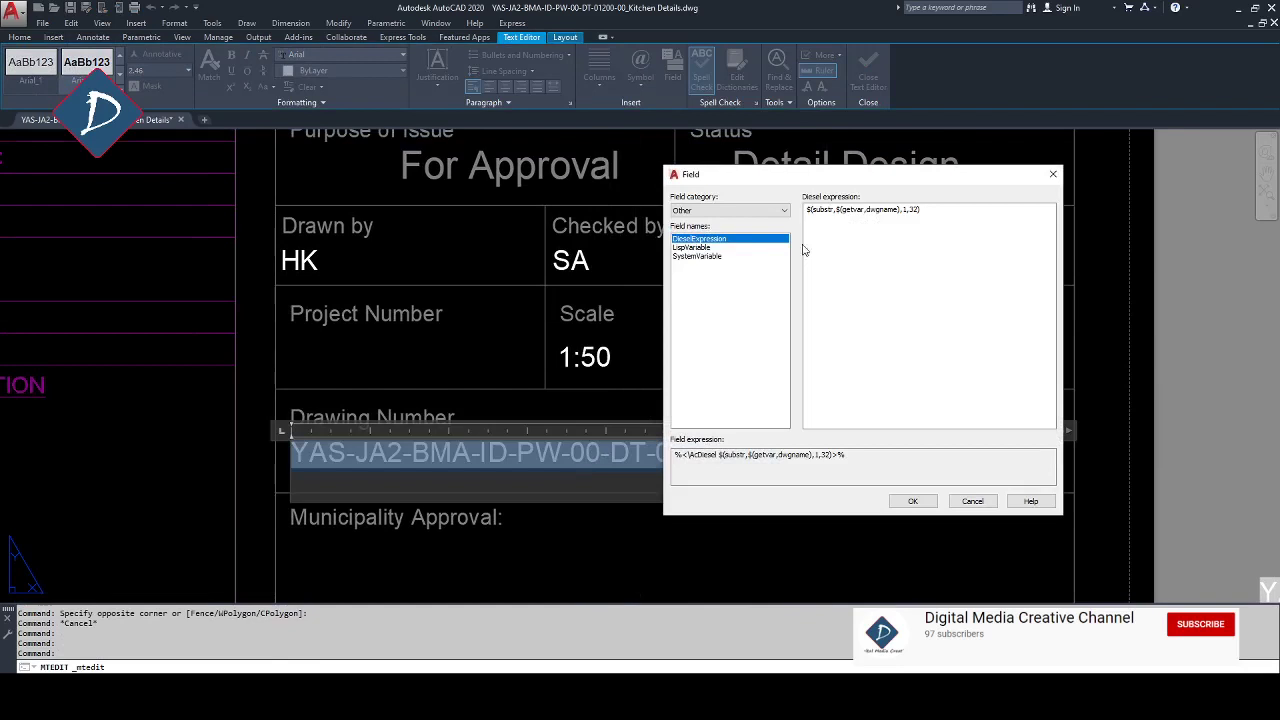
pyautogui.moveTo(932, 215); pyautogui.dragTo(624, 242)
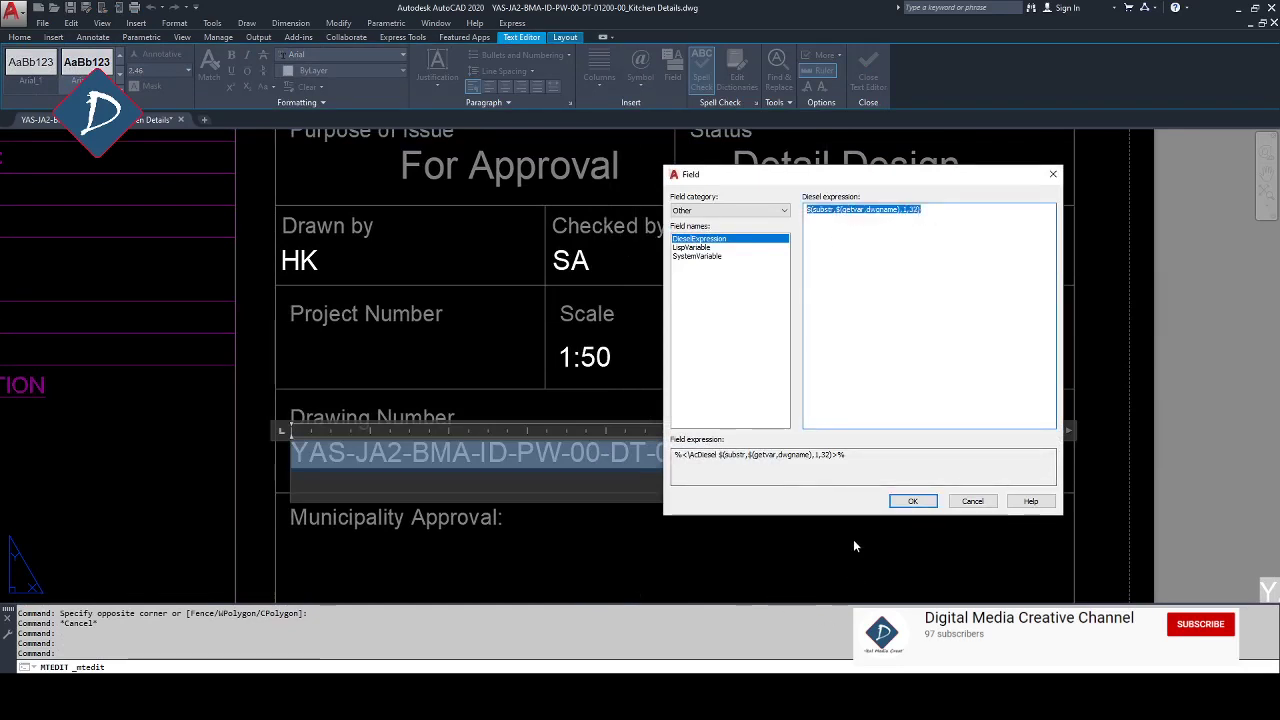
pyautogui.click(972, 501)
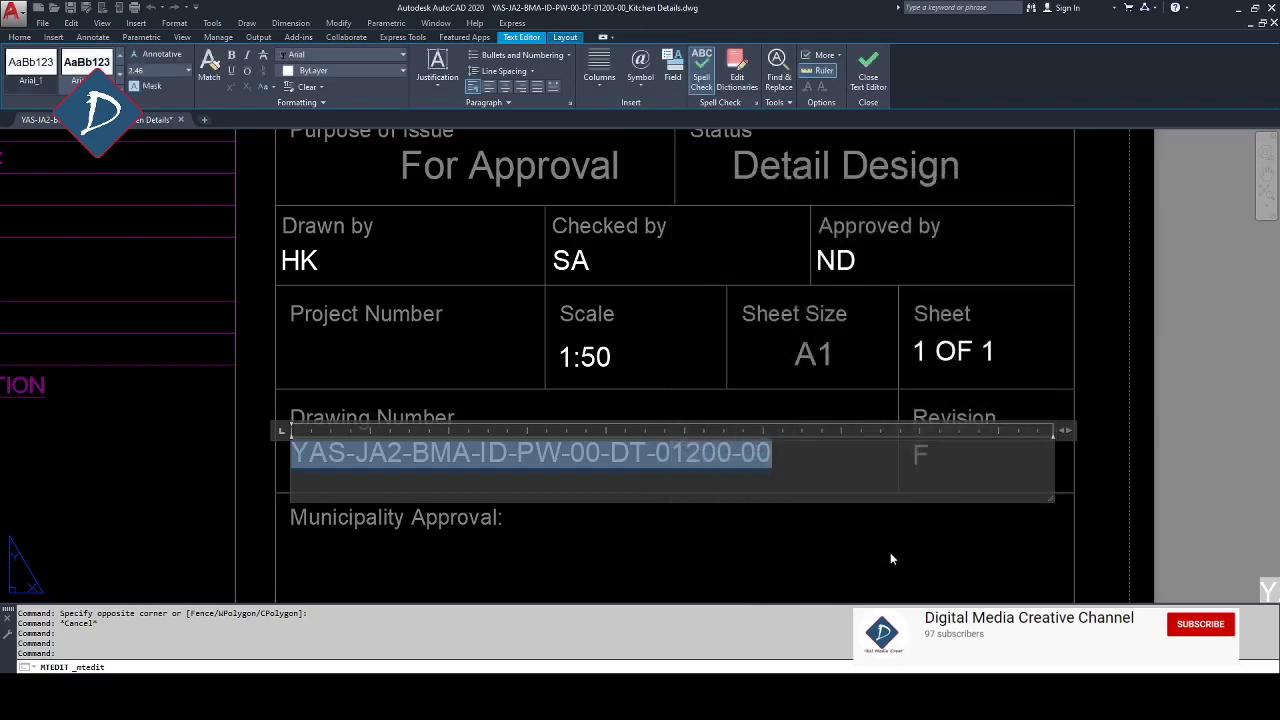
pyautogui.press('Escape')
pyautogui.moveTo(535, 442); pyautogui.dragTo(866, 477, button='middle')
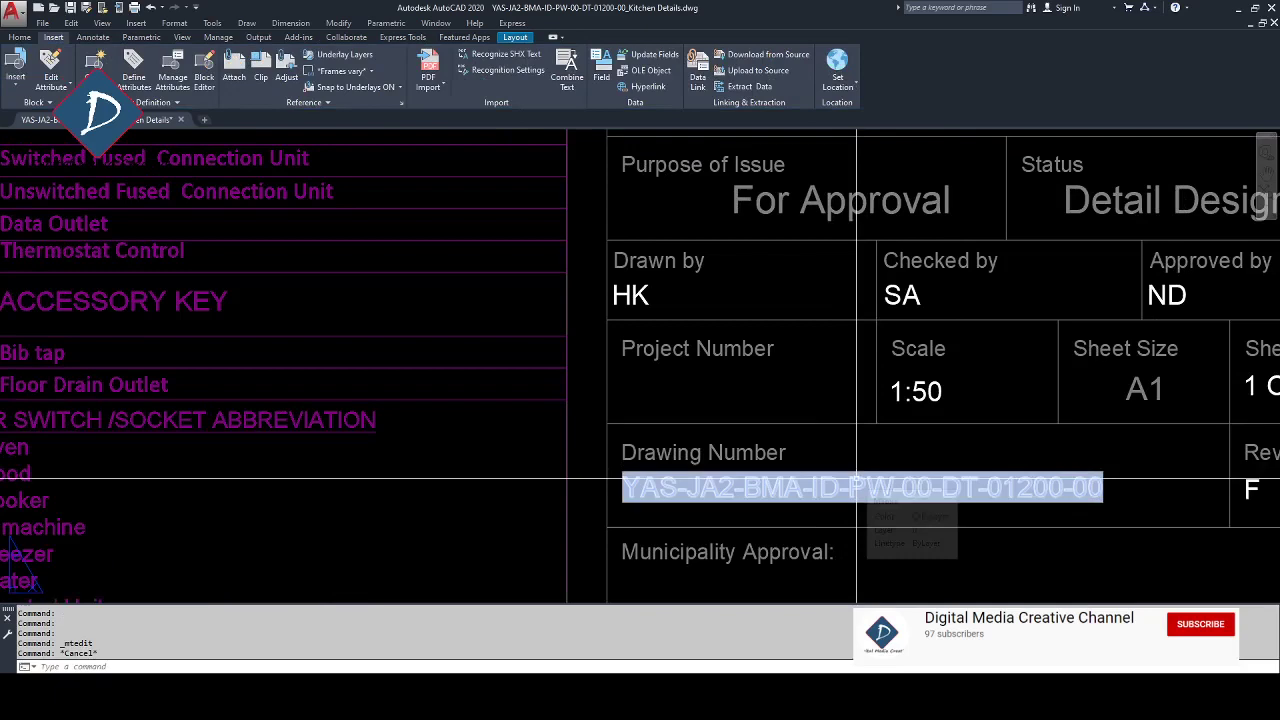
pyautogui.scroll(-5, 856, 487)
pyautogui.scroll(-2, 869, 483)
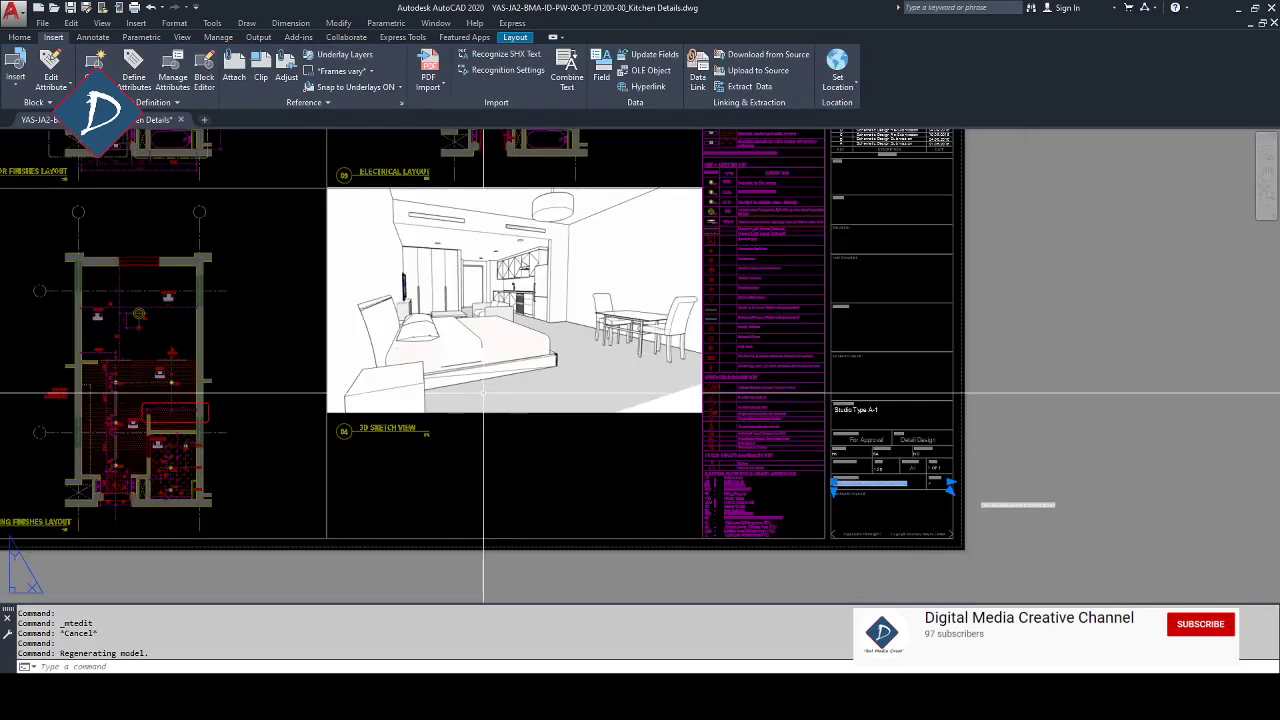
pyautogui.click(485, 429)
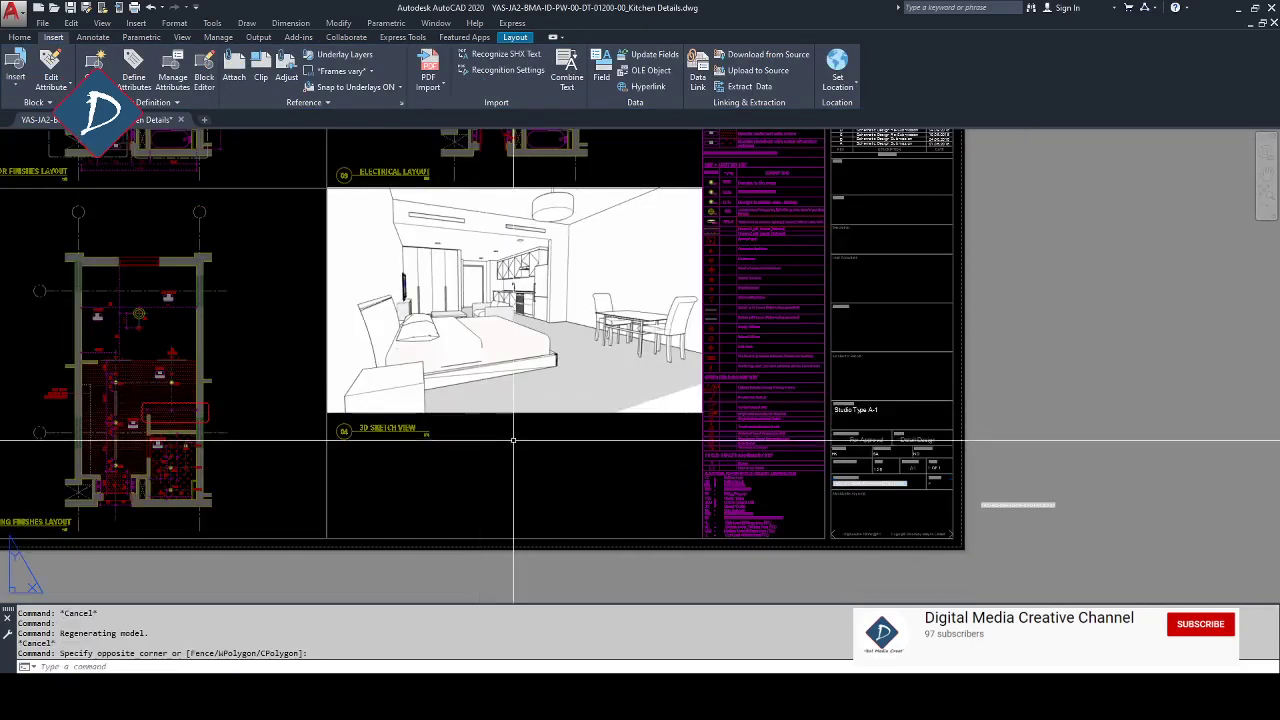
pyautogui.press('Escape')
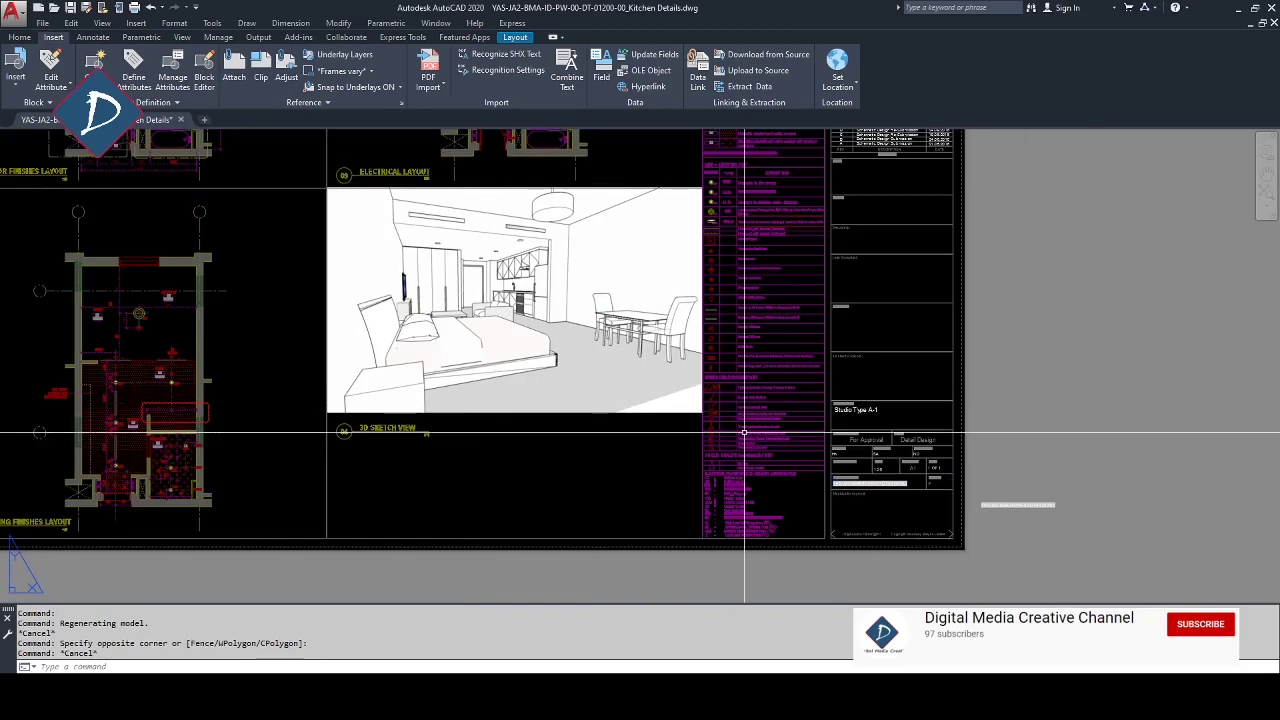
pyautogui.scroll(5, 721, 477)
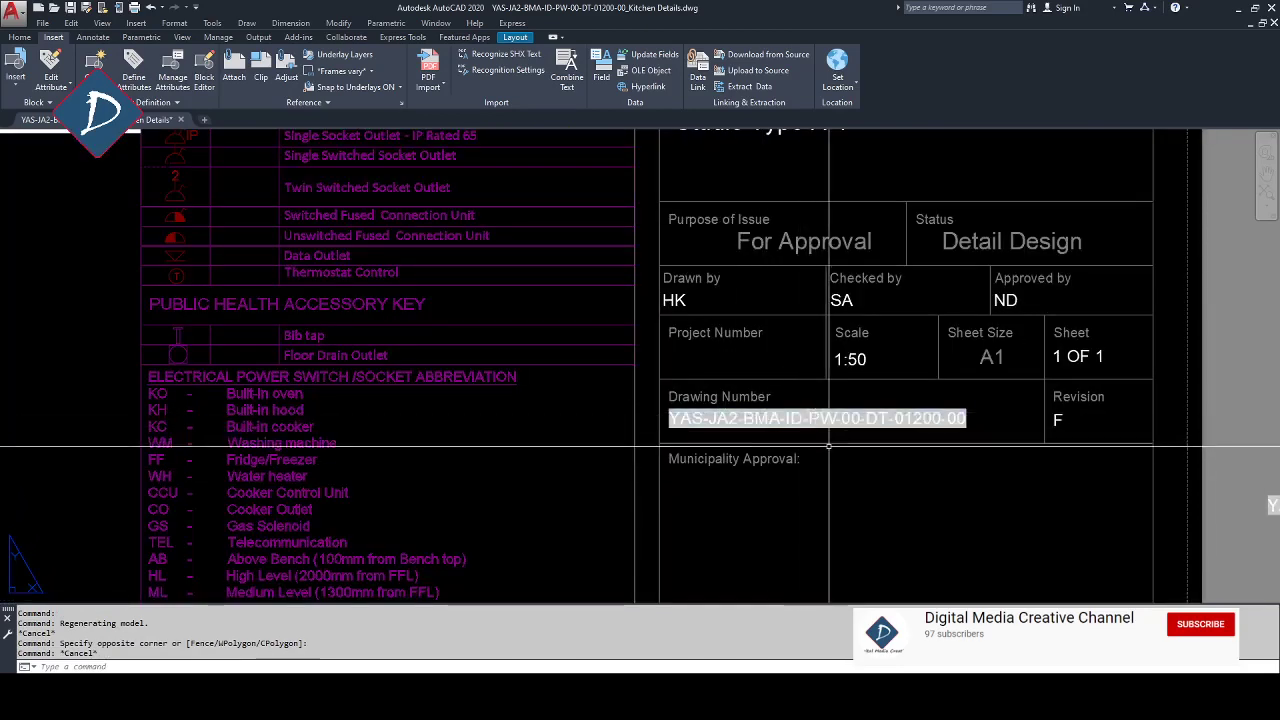
pyautogui.moveTo(880, 460); pyautogui.dragTo(904, 496, button='middle')
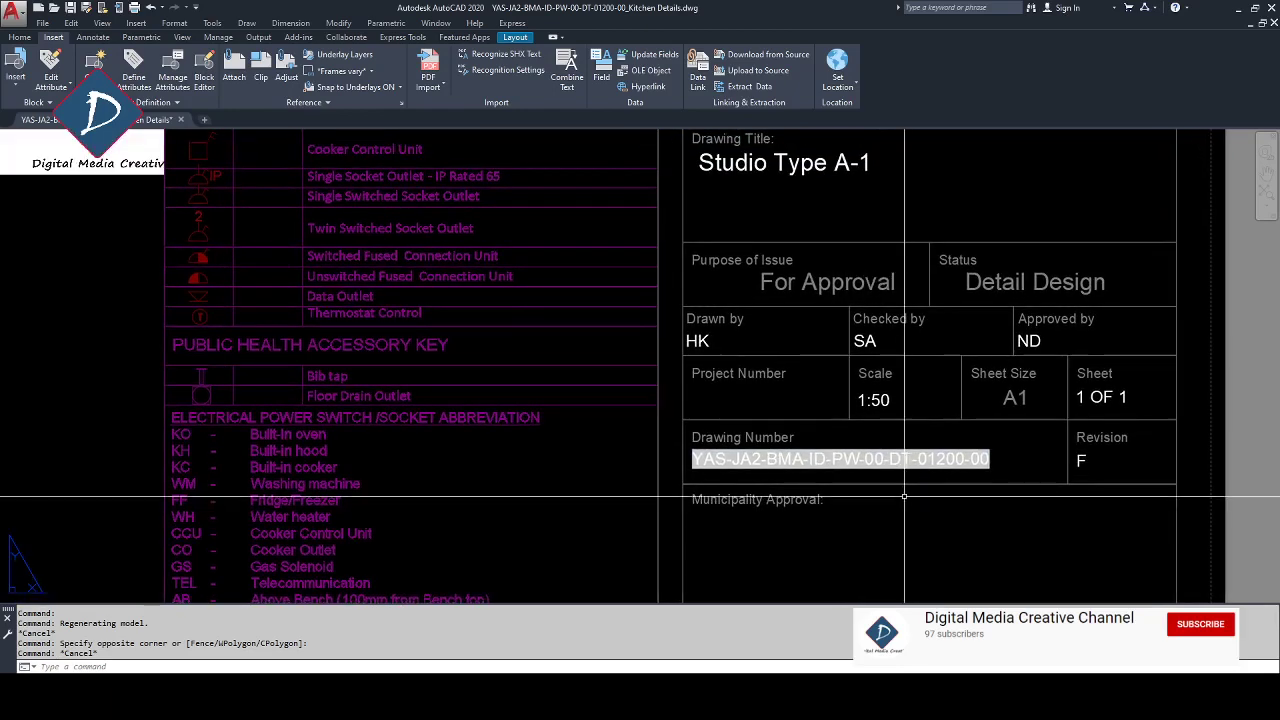